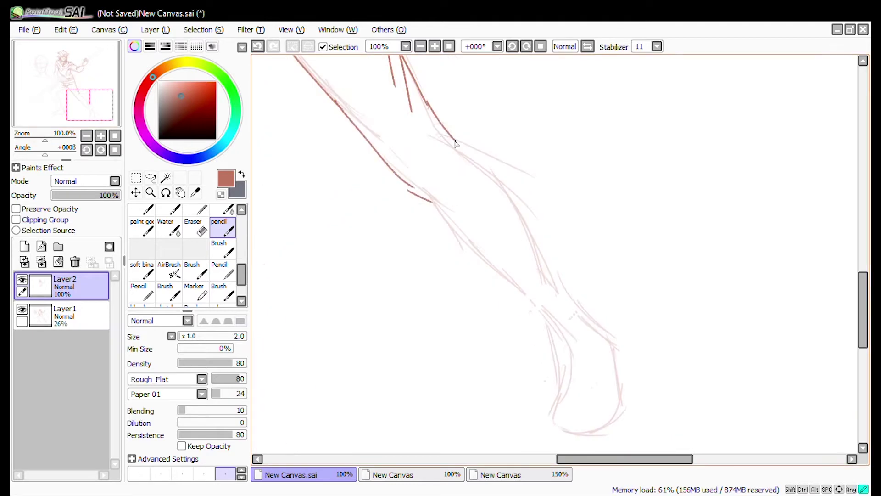
Draw the trouser cuff and creases around the knee of the outstretched leg and clean up the lines with the eraser.
left_click_drag(441, 182, 510, 268)
key("ctrl+z")
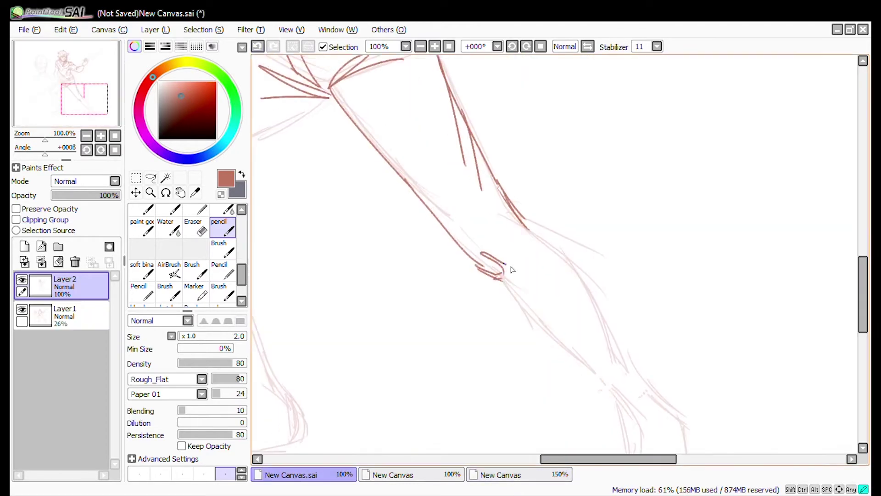
left_click_drag(321, 193, 459, 264)
key("e")
left_click_drag(589, 304, 558, 314)
key("n")
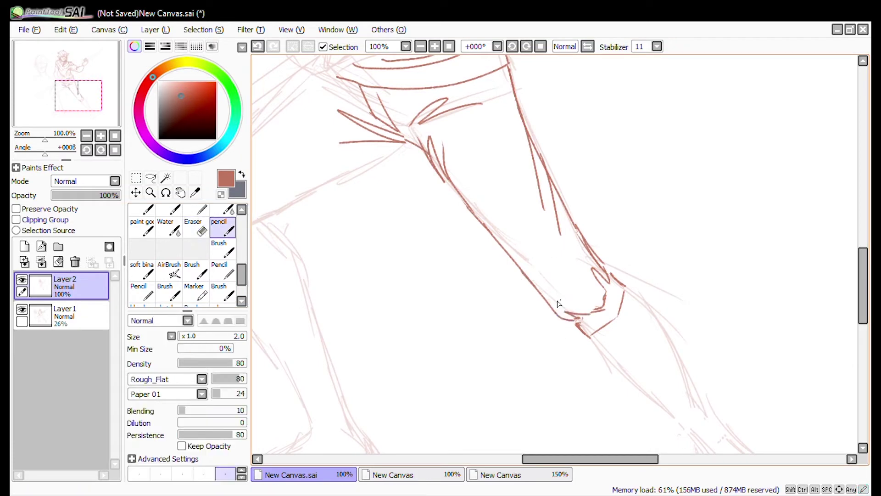
Outline the lower leg and foot of the outstretched leg over the rough sketch.
scroll(414, 73, "down", 3)
scroll(679, 321, "up", 3)
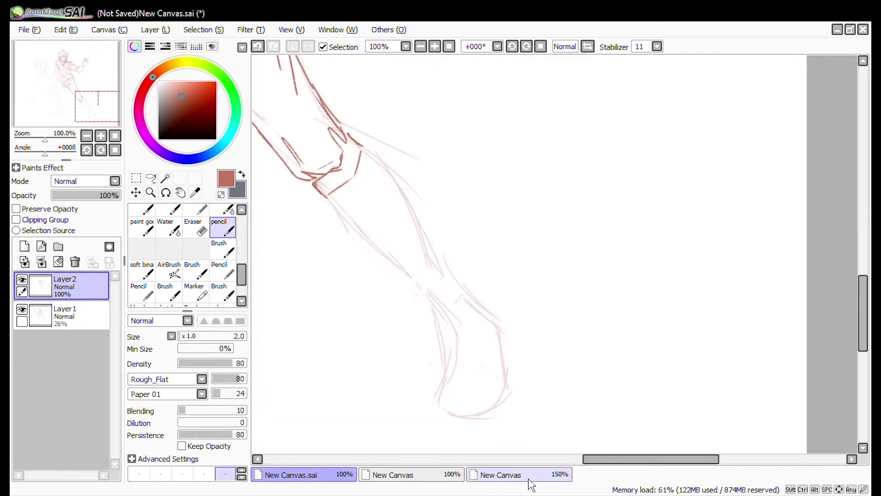
scroll(467, 288, "down", 2)
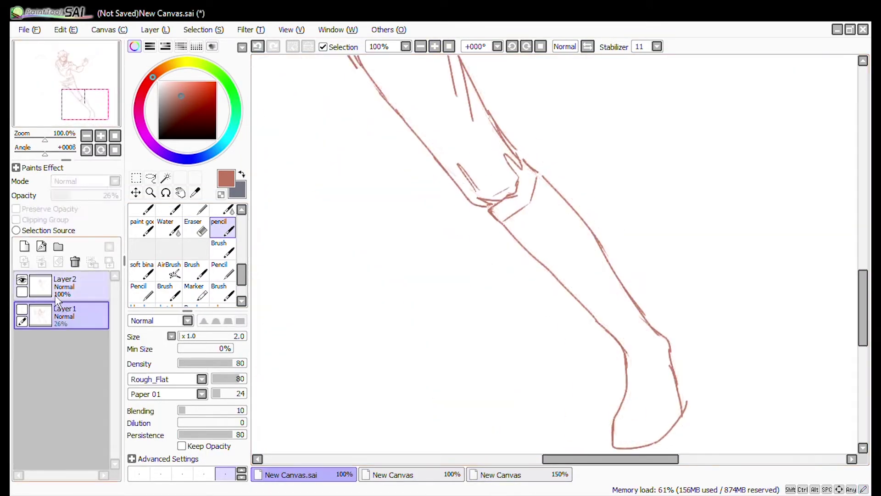
scroll(406, 180, "up", 2)
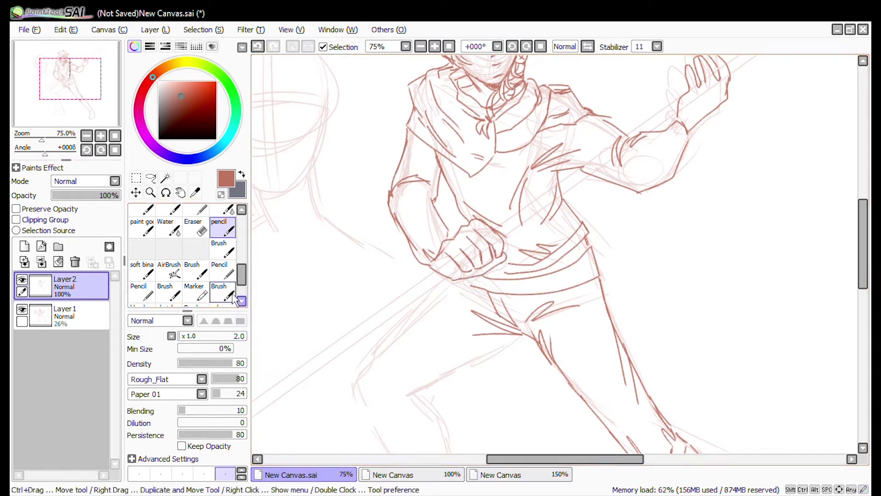
Check the figure's upper-body line art with the Layer1 sketch hidden and shown again.
left_click(21, 309)
left_click(21, 309)
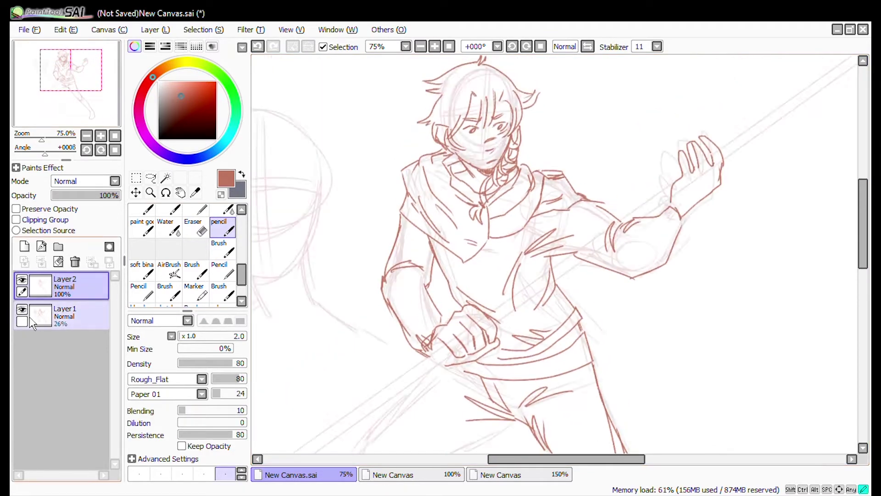
scroll(449, 84, "down", 2)
left_click(434, 46)
left_click(434, 47)
left_click(22, 309)
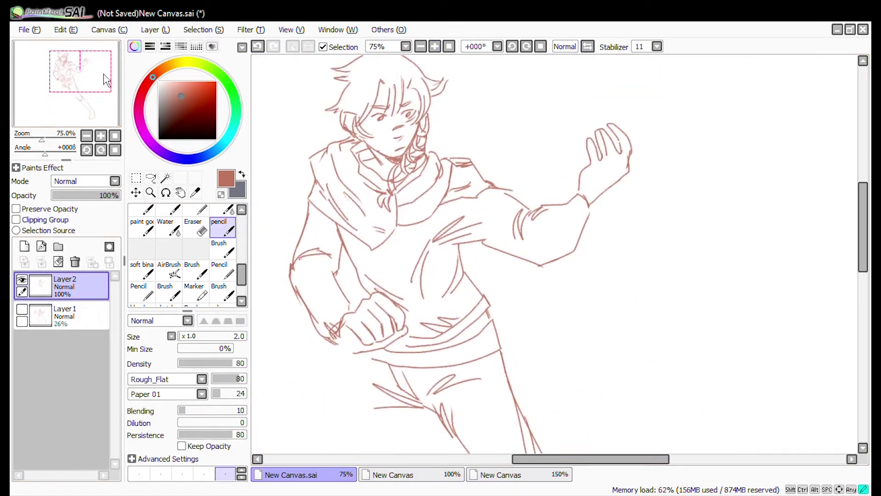
left_click(192, 225)
left_click(21, 309)
left_click(222, 225)
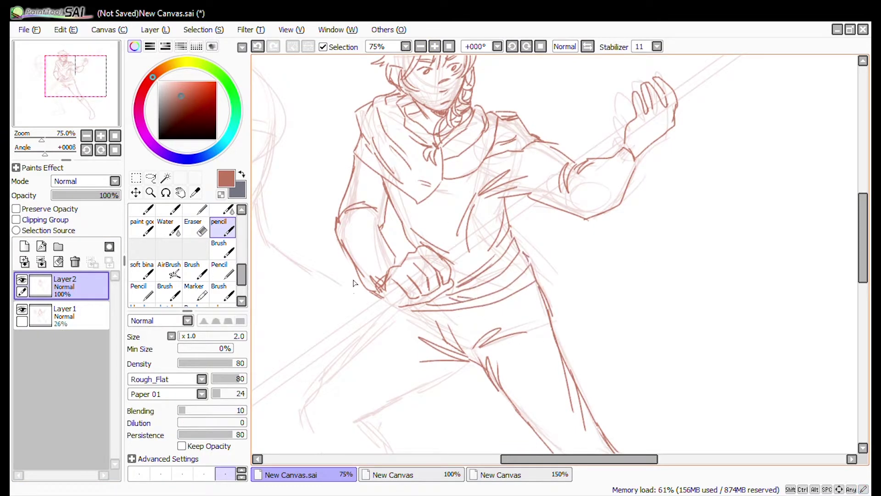
Clean up the line art below the waist sash and redraw the trouser creases at the hips.
scroll(379, 326, "up", 2)
scroll(458, 275, "down", 4)
scroll(596, 261, "up", 4)
key("e")
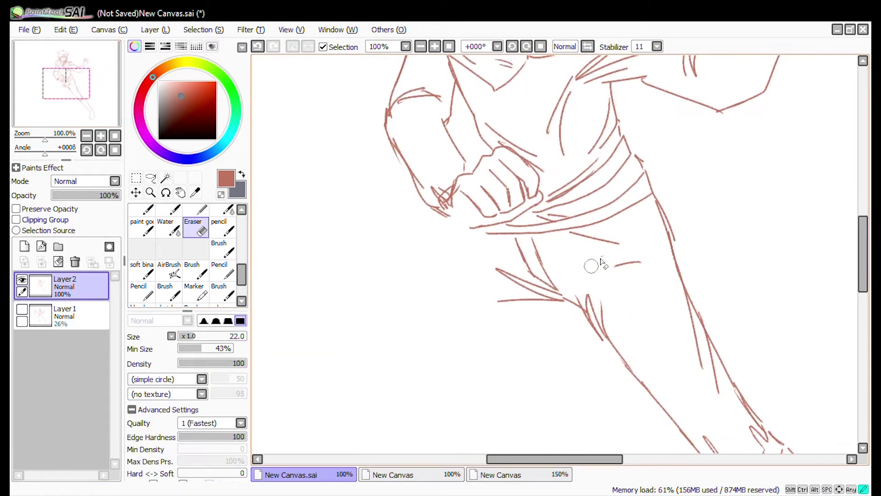
key("n")
Draw the bent leg's thigh, gathered knee cuff and inner-thigh creases on Layer2, following the sketch.
left_click(64, 316)
left_click_drag(67, 83, 64, 91)
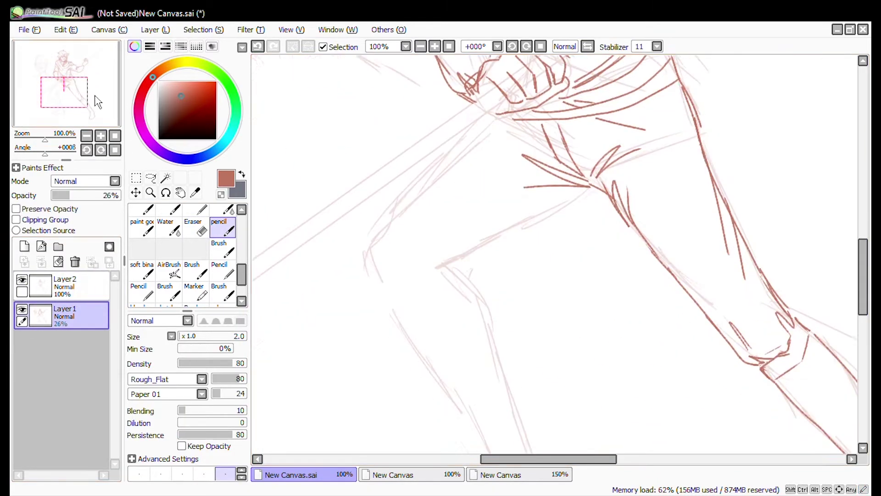
left_click(73, 296)
left_click_drag(497, 115, 364, 249)
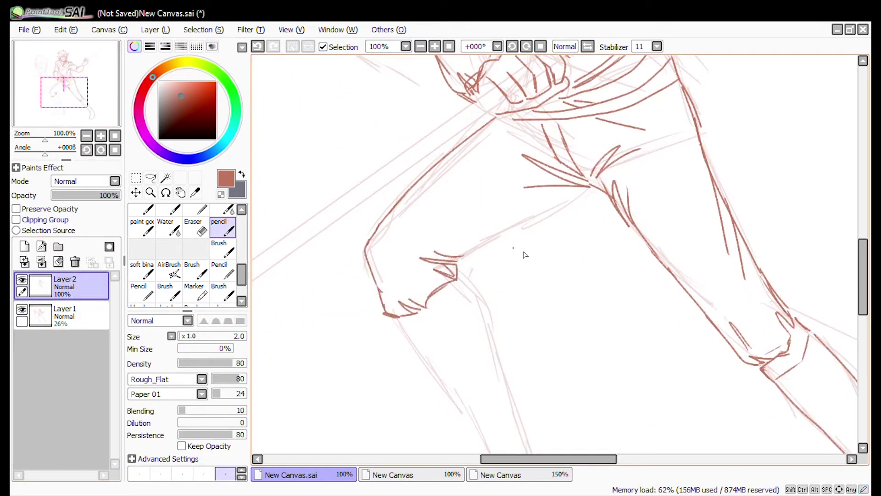
left_click_drag(457, 256, 583, 192)
left_click_drag(470, 223, 552, 210)
left_click_drag(502, 207, 554, 211)
Outline the bent leg's boot from below the knee to the foot and tidy its lines with the eraser.
scroll(279, 61, "down", 2)
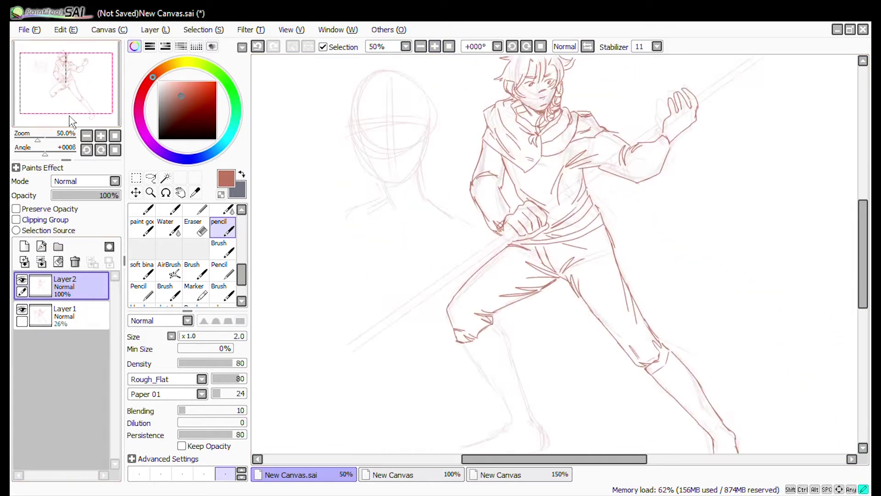
scroll(279, 61, "up", 1)
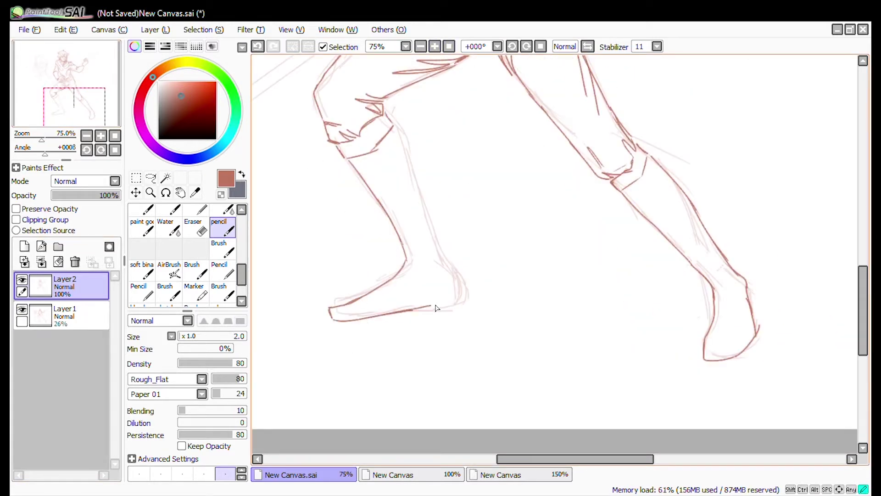
scroll(413, 154, "down", 2)
key("e")
scroll(559, 257, "up", 4)
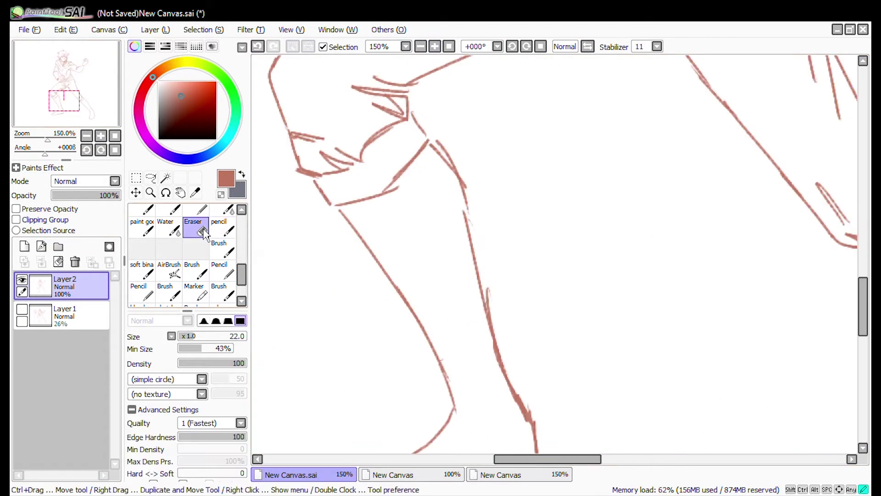
Add a linework layer and draw the spear shaft as two parallel straight diagonal lines through both hands.
scroll(560, 257, "down", 5)
left_click(42, 247)
left_click(22, 338)
left_click_drag(417, 314, 719, 102)
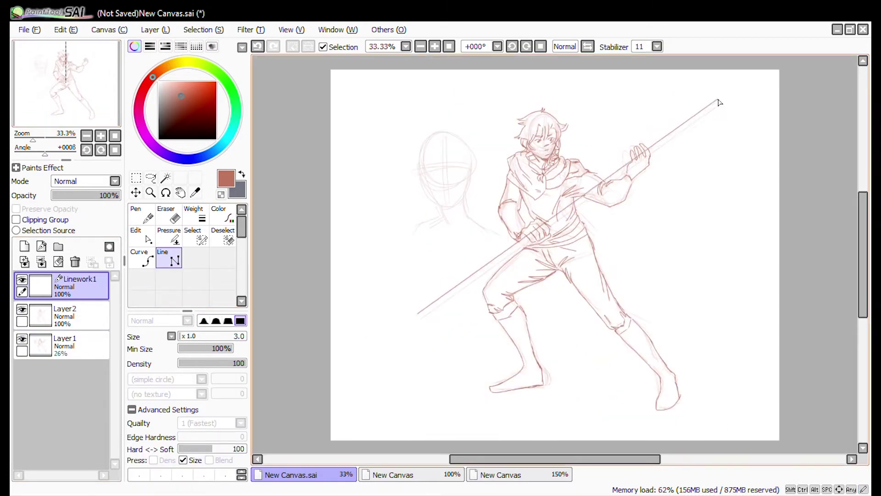
left_click(22, 338)
On a new layer, draw a triangular spearhead with a central ridge and a hatched binding at the shaft's upper end.
left_click(25, 246)
scroll(608, 185, "up", 3)
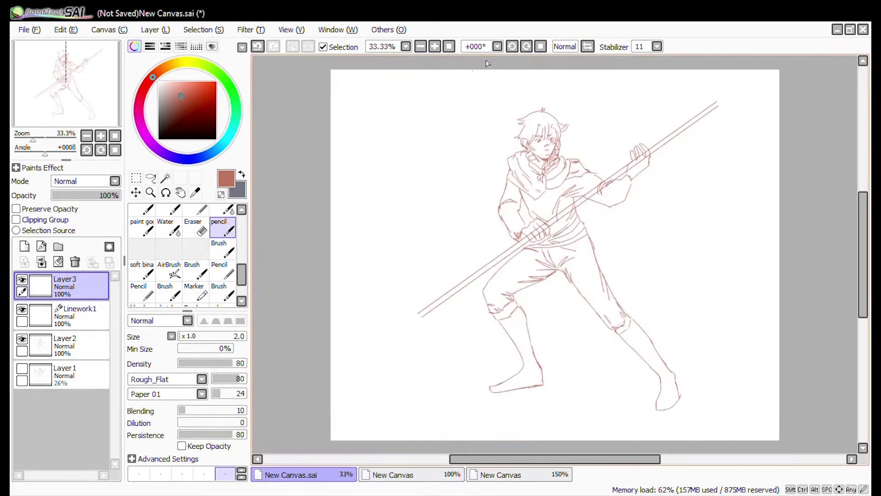
left_click_drag(265, 58, 527, 87)
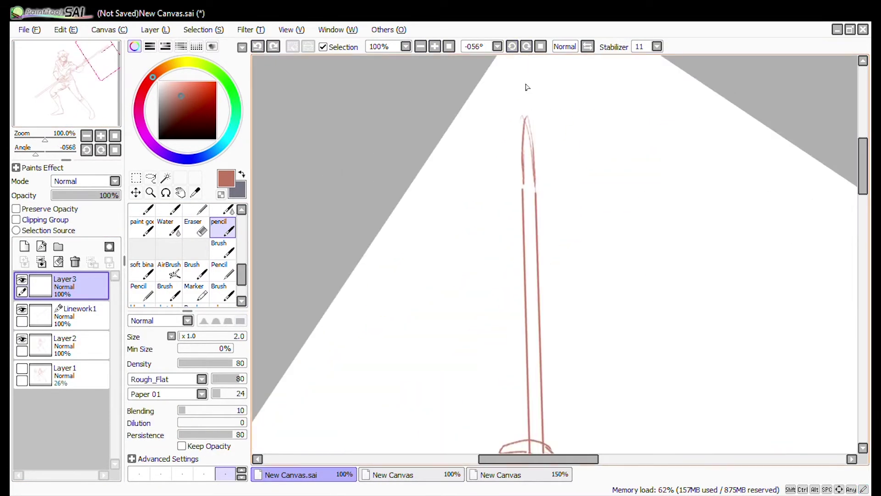
key("e")
left_click_drag(541, 195, 537, 220)
left_click(223, 228)
left_click(73, 315)
left_click(69, 345)
left_click(69, 284)
key("Home")
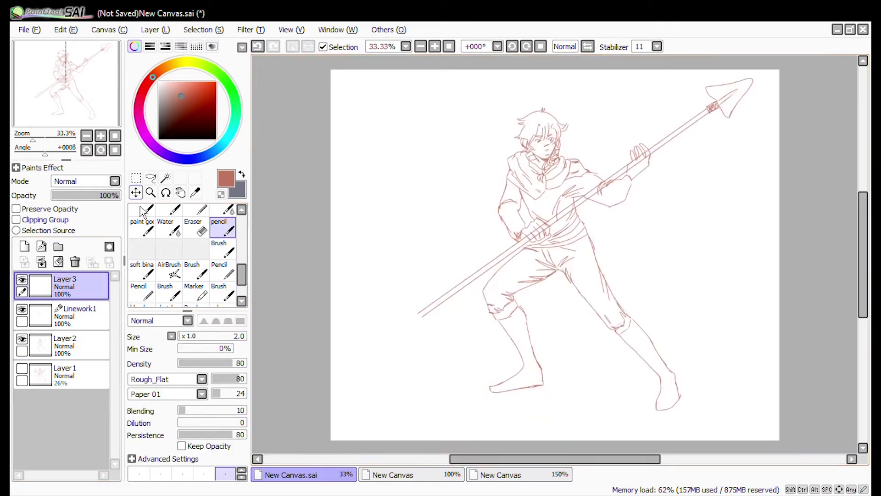
On another new layer, draw curling ribbons hanging from the spearhead binding and clean up their overlapping lines.
key("ctrl+shift+n")
scroll(473, 202, "up", 3)
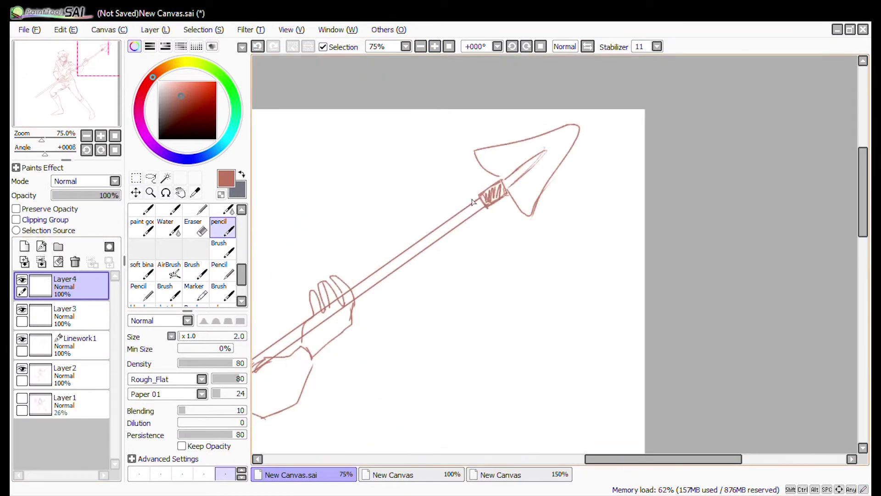
left_click_drag(384, 190, 401, 204)
left_click_drag(471, 175, 486, 183)
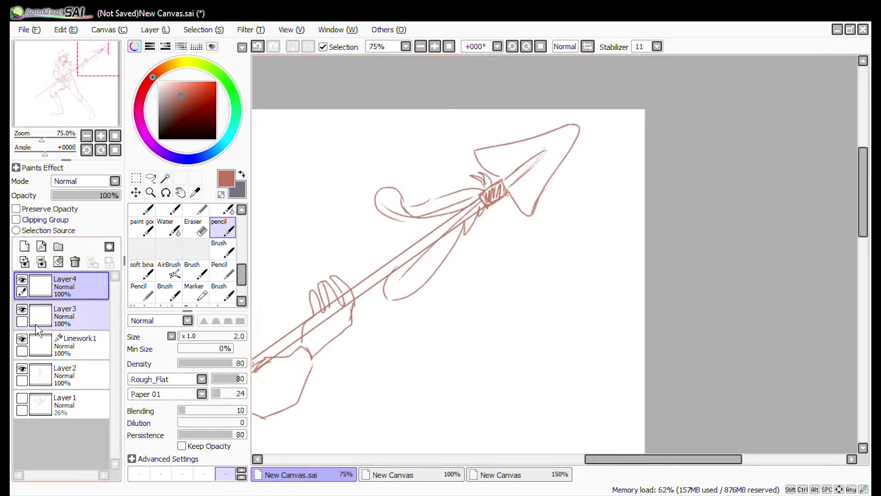
key("e")
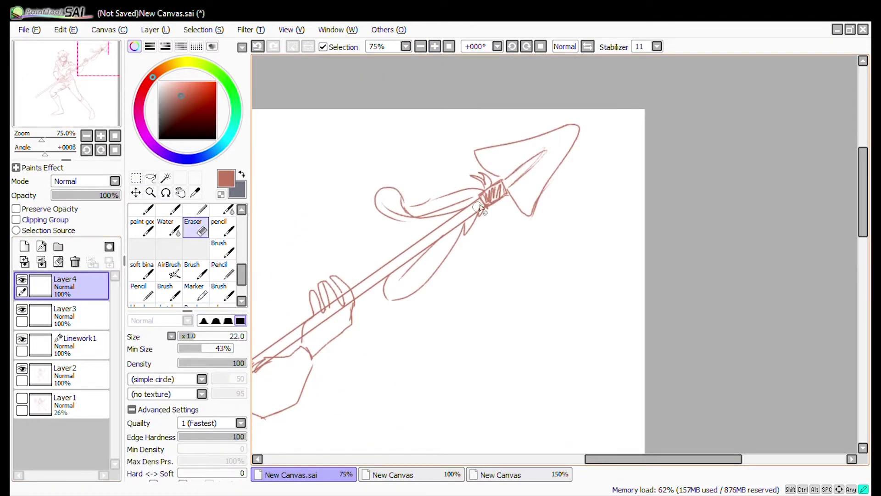
key("Home")
scroll(505, 184, "up", 4)
key("n")
key("e")
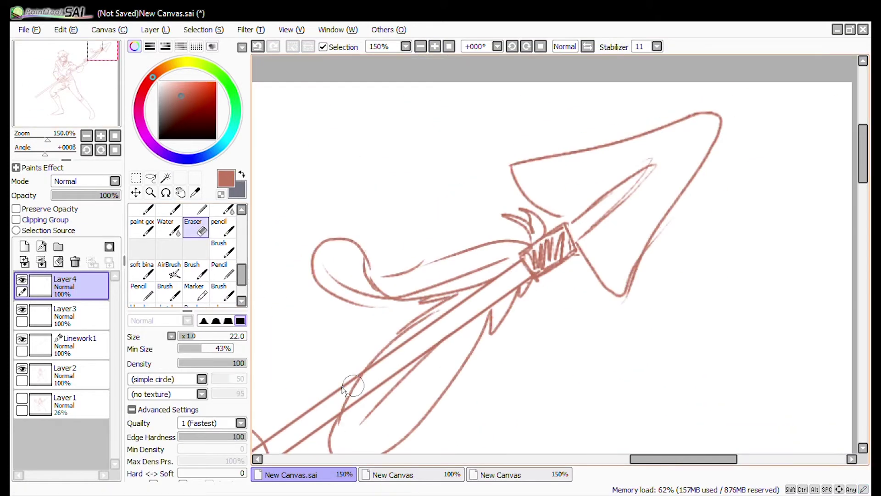
Draw a hatched binding with looped ribbons at the lower end of the spear shaft.
key("Home")
key("ctrl+shift+Tab")
key("ctrl+Tab")
scroll(551, 257, "up", 3)
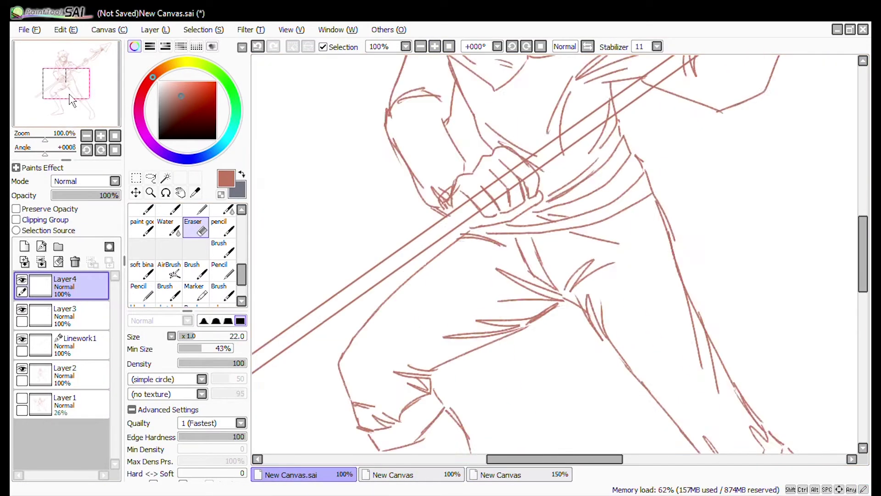
left_click(75, 261)
key("n")
left_click_drag(404, 271, 382, 283)
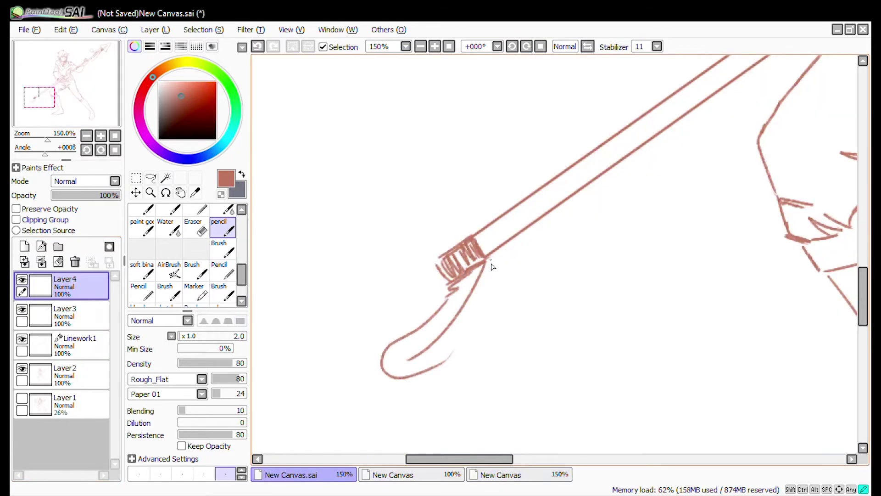
left_click_drag(440, 294, 330, 353)
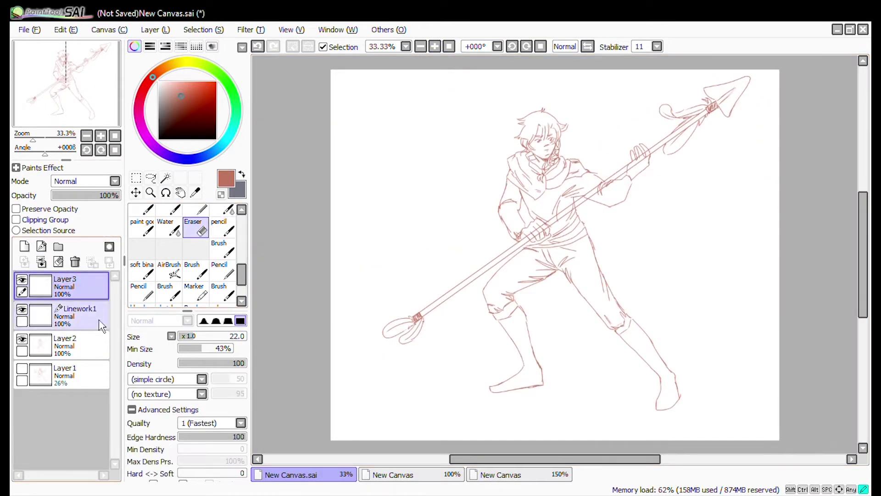
Merge the spear details into Linework1 and erase the overlapping lines where the shaft crosses the hands and body.
left_click(101, 326)
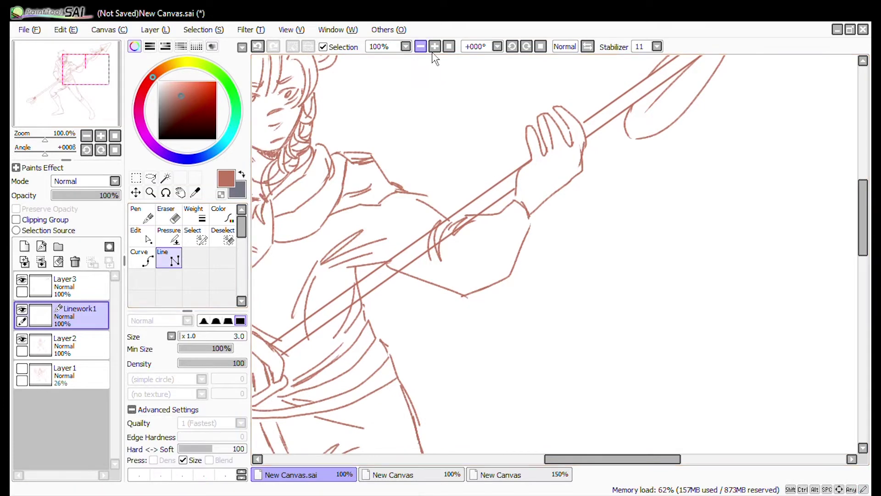
left_click(86, 315)
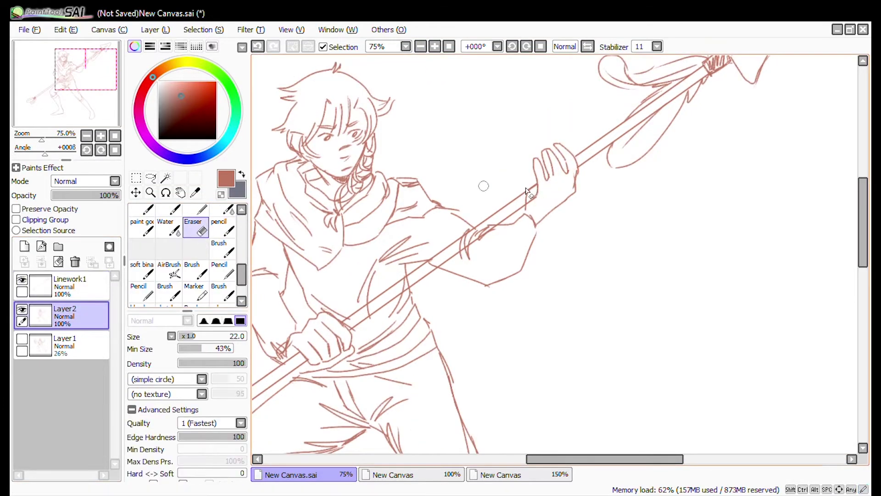
key("e")
scroll(478, 202, "down", 2)
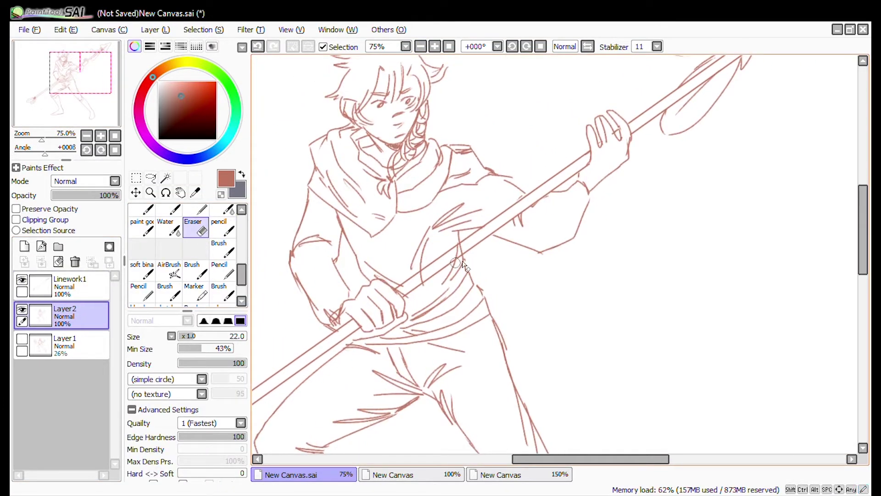
key("n")
scroll(422, 213, "up", 2)
scroll(422, 213, "down", 4)
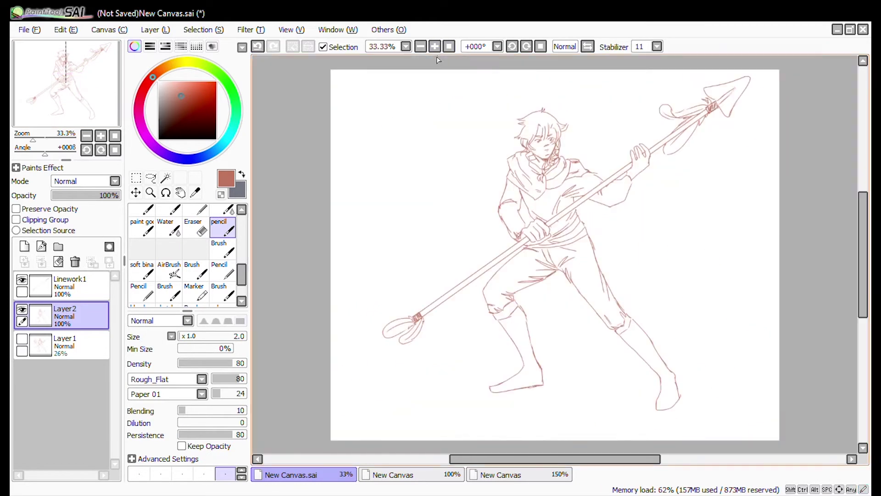
Shrink the spear on the Linework1 layer slightly with a free transform.
left_click(69, 285)
key("ctrl+t")
left_click(150, 414)
Tidy the spear lines with the eraser and merge the spear layer down into Layer2.
scroll(532, 193, "up", 3)
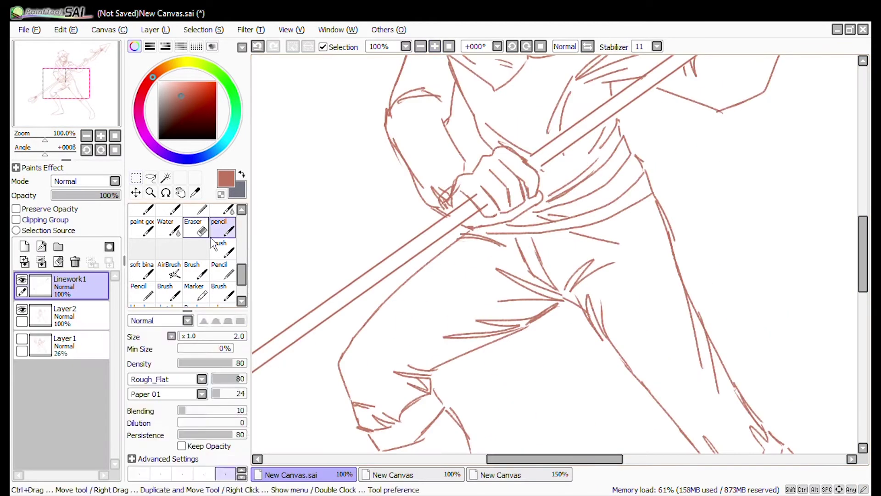
scroll(532, 161, "down", 1)
key("e")
scroll(520, 277, "down", 2)
key("ctrl+e")
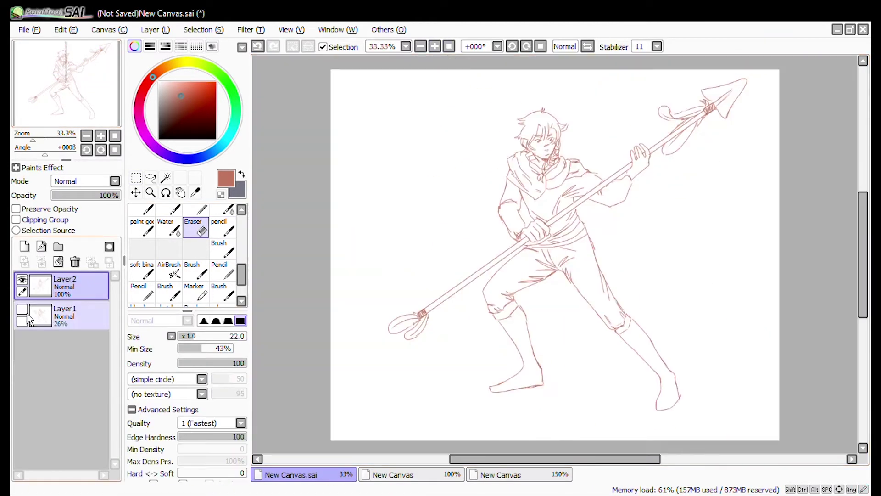
On a new layer, draw the outline of a large cape flowing from the shoulders behind the figure.
left_click(234, 233)
key("ctrl+shift+n")
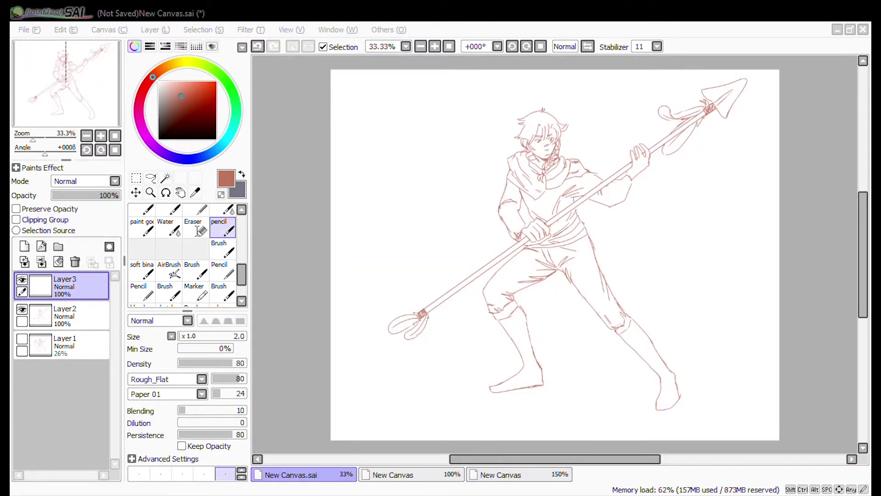
left_click_drag(504, 166, 370, 251)
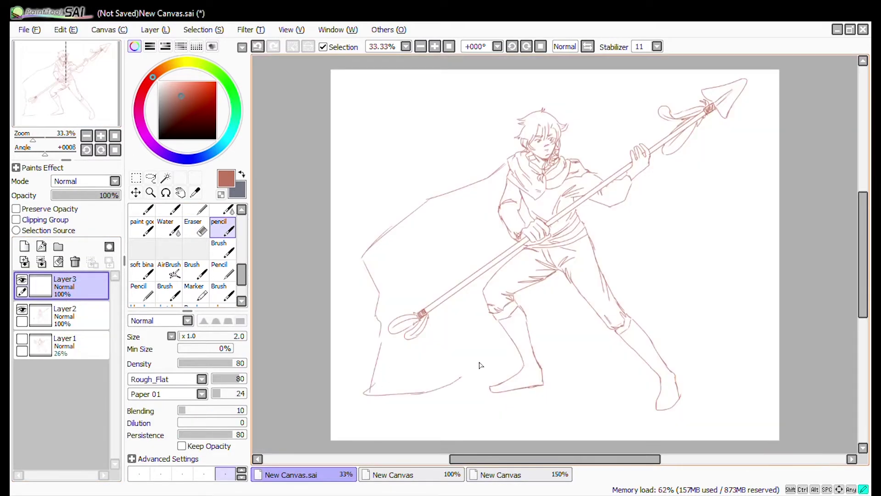
key("e")
scroll(413, 233, "up", 2)
On Layer2, draw the long inner fold lines of the cape and the cape hem behind the legs, tidying the strokes with the eraser.
left_click(64, 315)
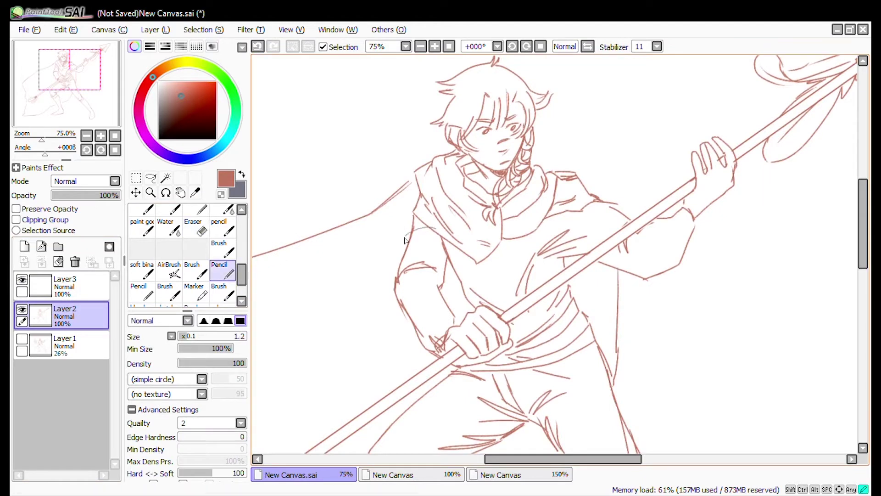
key("ctrl+z")
key("n")
key("e")
key("n")
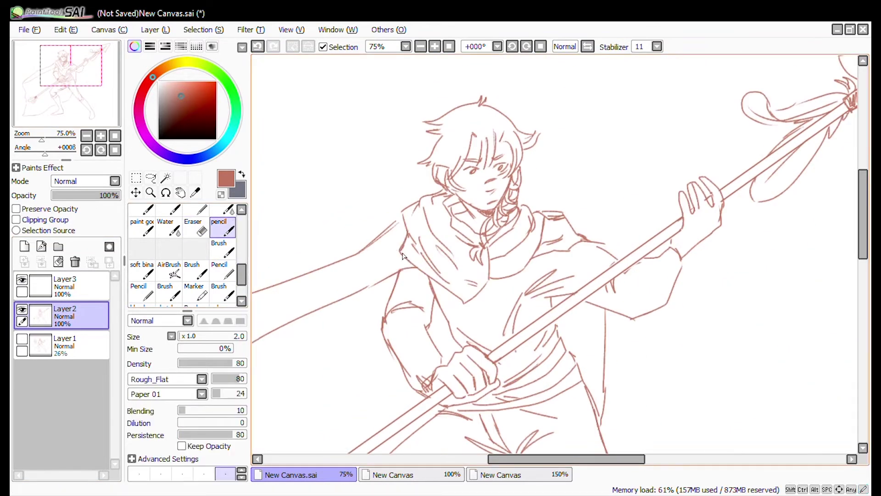
left_click_drag(414, 233, 598, 118)
key("e")
scroll(511, 153, "down", 1)
key("n")
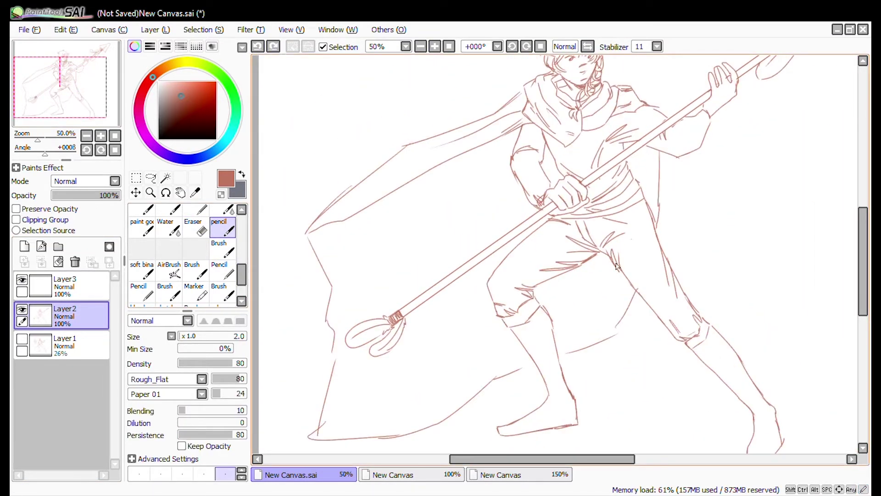
scroll(459, 228, "down", 1)
Show Layer1, lasso the rough head construction sketch beside the figure, and transfer it to its own layer.
left_click(64, 345)
left_click(22, 339)
left_click(151, 178)
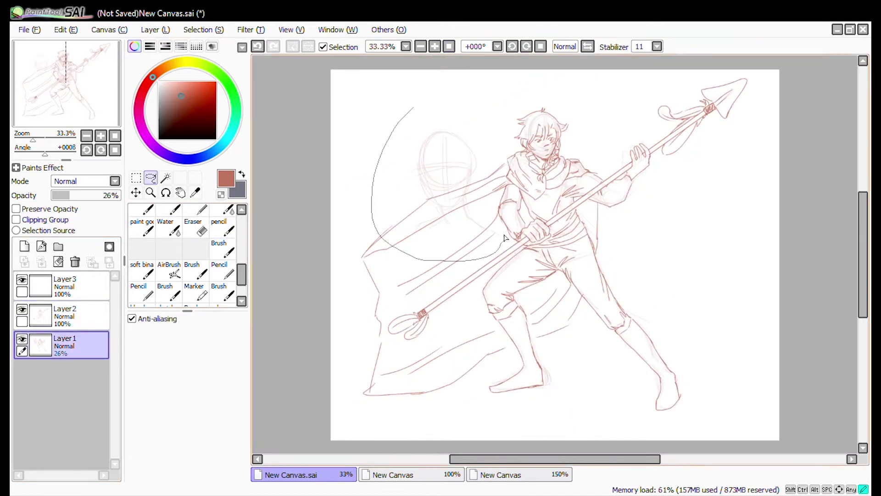
left_click_drag(416, 105, 477, 182)
left_click(136, 192)
left_click_drag(450, 228, 685, 285)
left_click(155, 30)
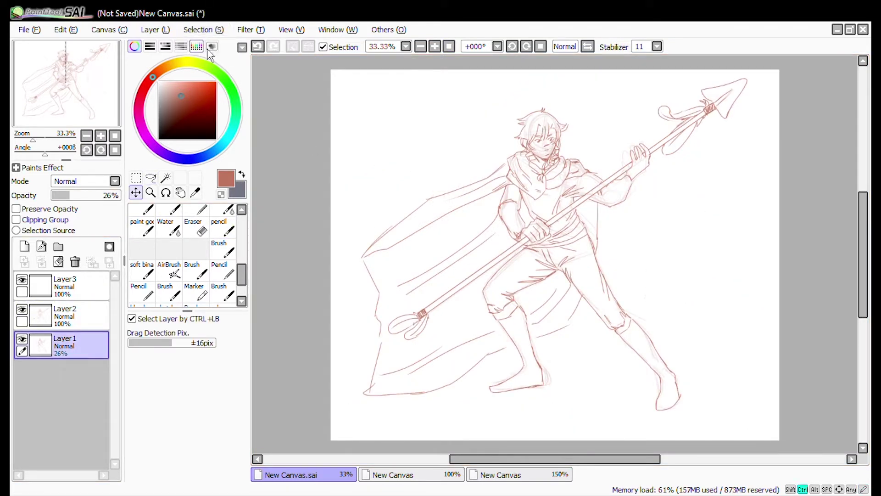
left_click(188, 103)
Move the head construction sketch into the empty upper-left area of the canvas, above the cape.
left_click_drag(679, 363, 678, 319)
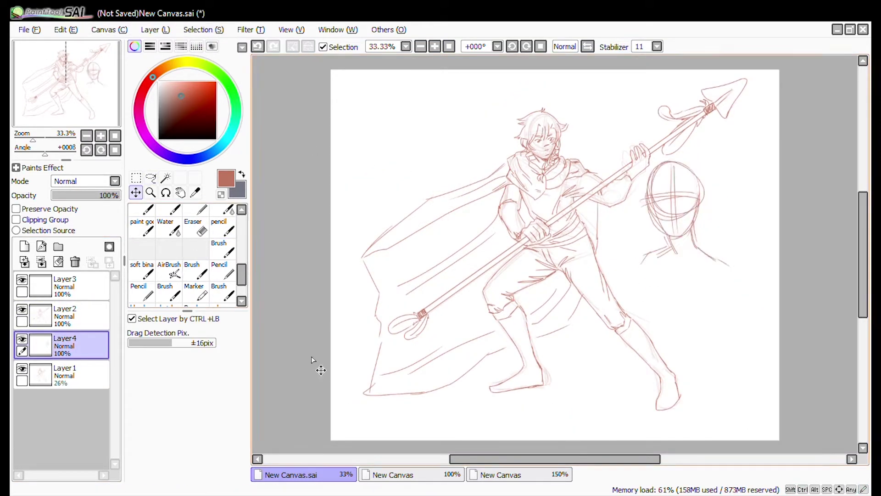
left_click_drag(707, 285, 445, 248)
left_click_drag(472, 314, 483, 283)
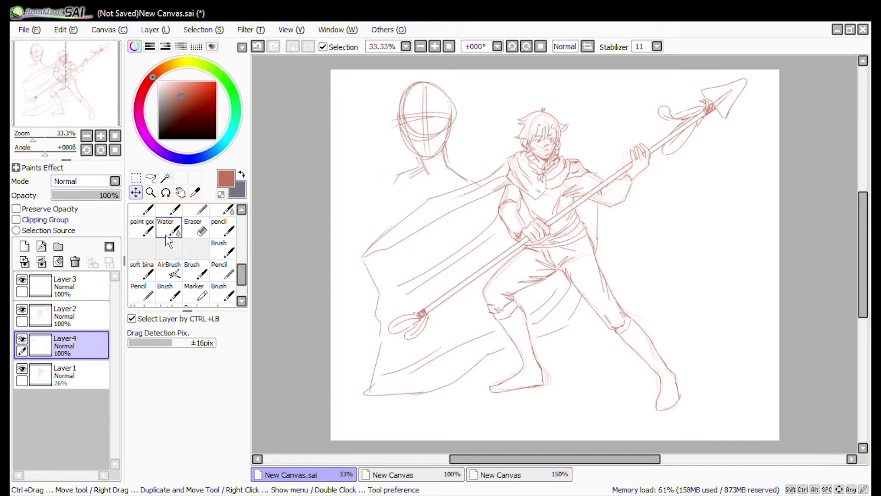
left_click(223, 227)
left_click(73, 98)
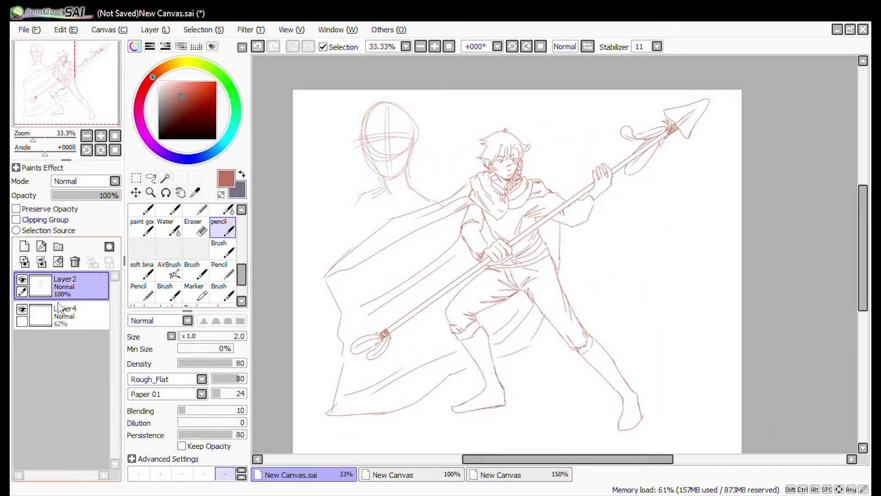
Add a new layer above the head construction sketch, hide Layer2, and check the character reference image.
left_click(25, 247)
left_click(22, 280)
left_click(449, 46)
left_click(393, 475)
left_click(291, 475)
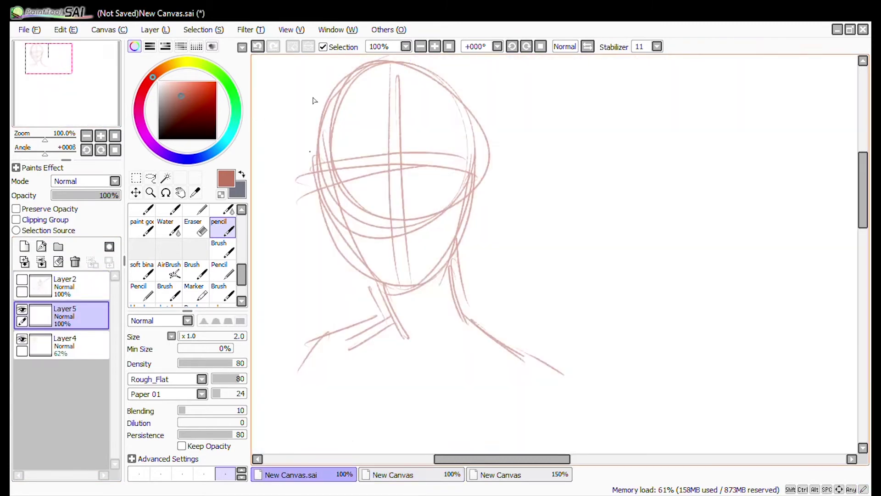
Sketch the portrait's top hair strands, parted fringe, eyebrows, eyes, nose and ear over the head construction lines.
scroll(413, 229, "up", 3)
left_click_drag(415, 158, 349, 154)
scroll(400, 433, "down", 3)
scroll(399, 434, "left", 2)
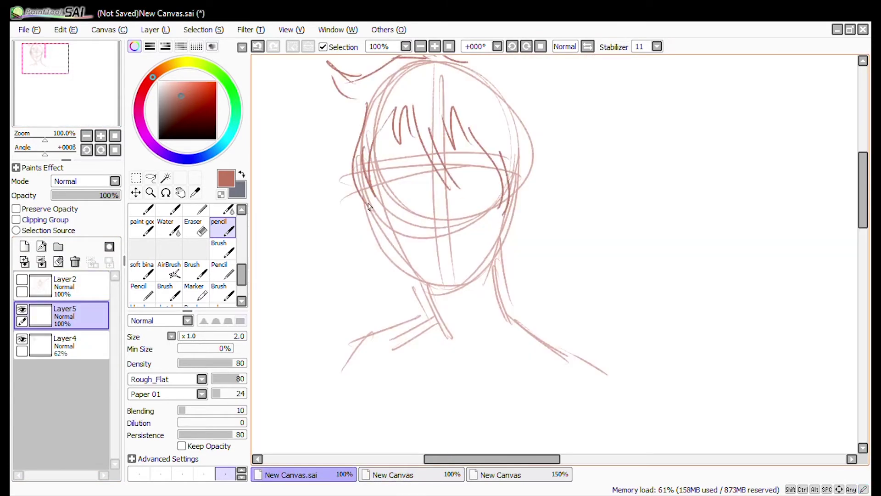
key("ctrl+z")
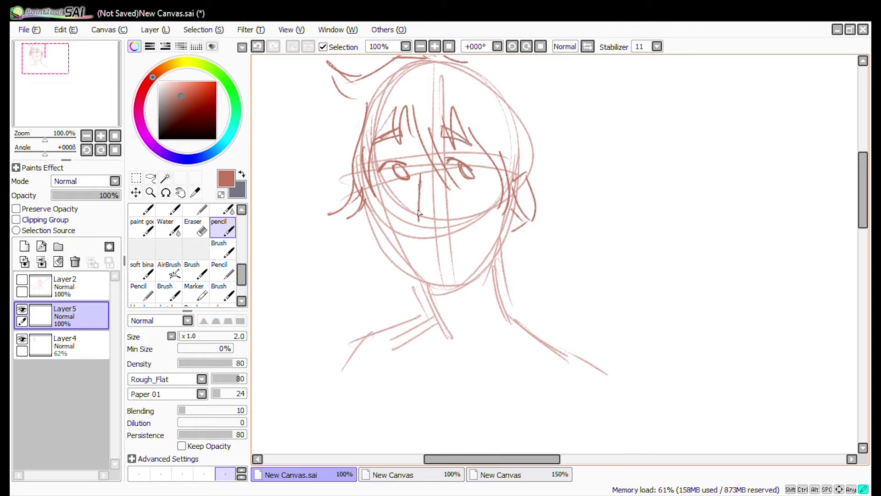
Lower Layer4's opacity to 32% and draw the spiky hair strands along the side of the portrait's face on Layer5.
left_click(64, 344)
left_click_drag(94, 195, 74, 195)
left_click(64, 315)
scroll(406, 188, "up", 2)
scroll(406, 188, "left", 2)
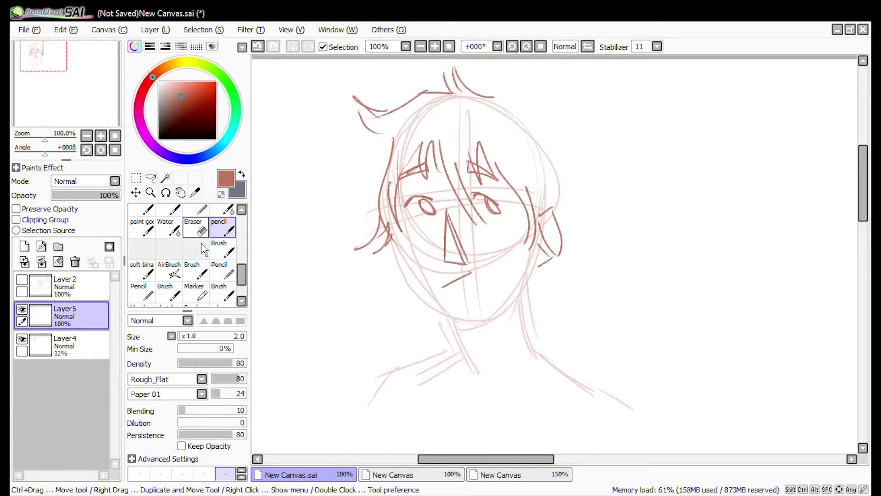
left_click_drag(528, 163, 541, 214)
left_click_drag(381, 151, 351, 160)
left_click_drag(376, 174, 334, 214)
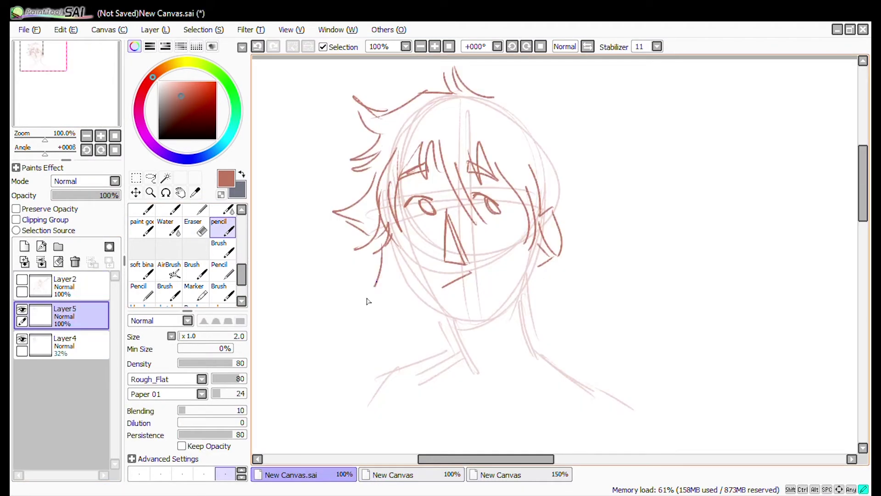
left_click_drag(391, 271, 403, 303)
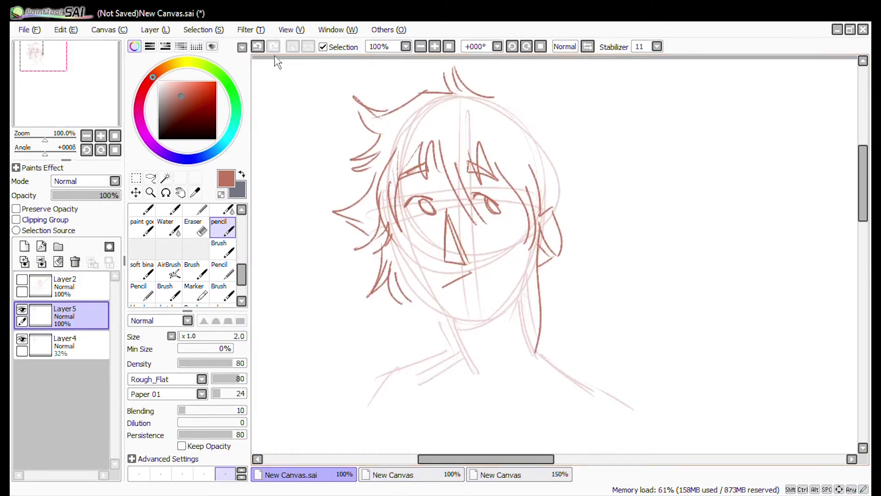
Undo the last line beside the neck and draw a long tied braid hanging from the temple on Layer5.
key("ctrl+z")
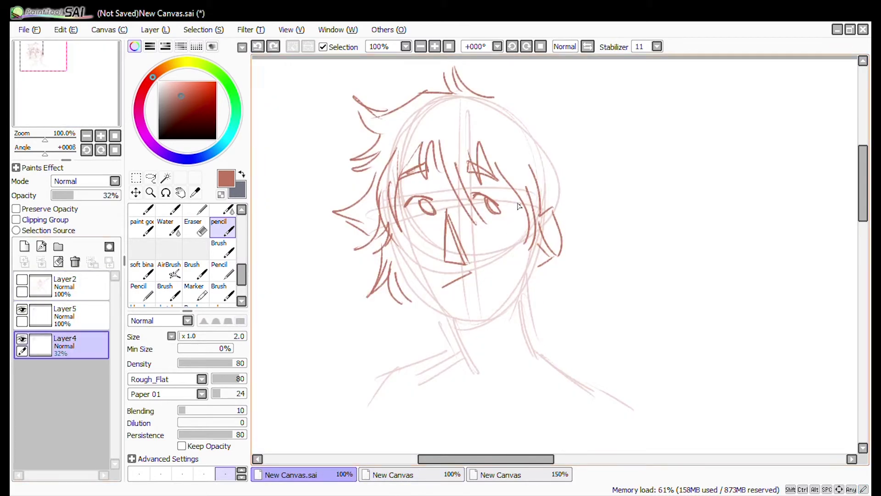
left_click(64, 315)
left_click_drag(485, 183, 497, 229)
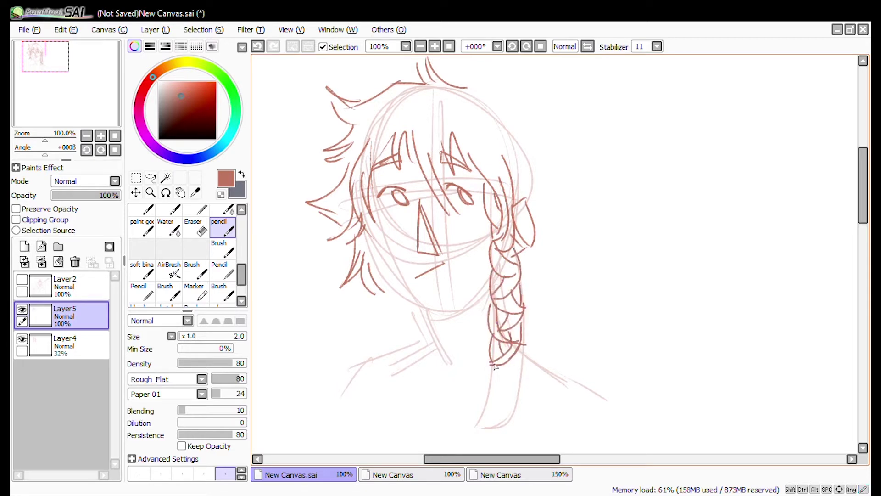
left_click_drag(511, 399, 515, 423)
left_click(23, 341)
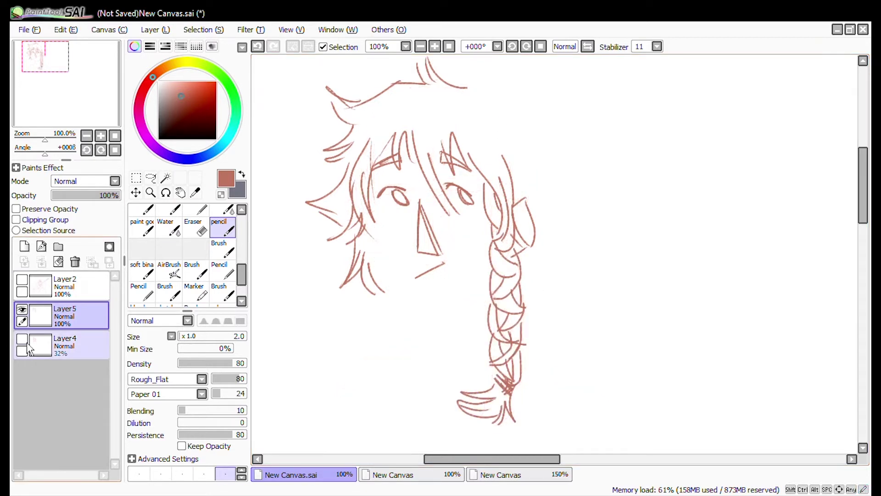
left_click(24, 340)
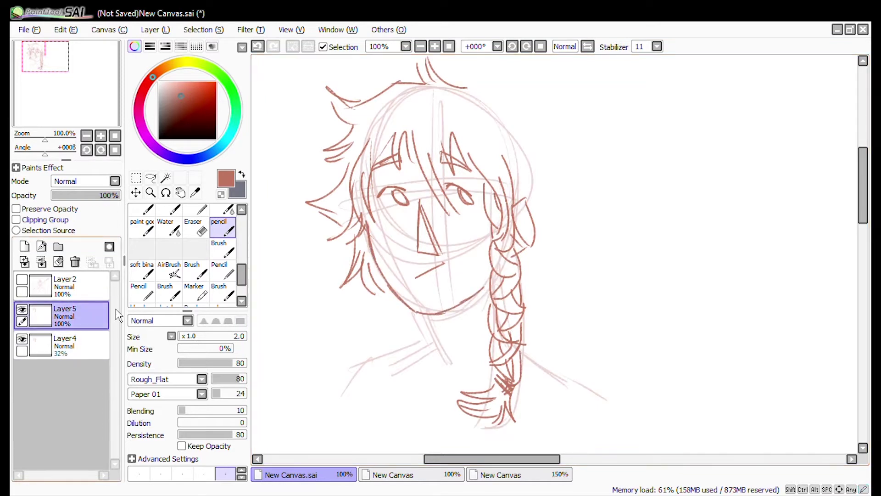
Erase and redraw the portrait's eyes and nose, and add a small mouth.
key("e")
key("n")
left_click_drag(378, 205, 408, 205)
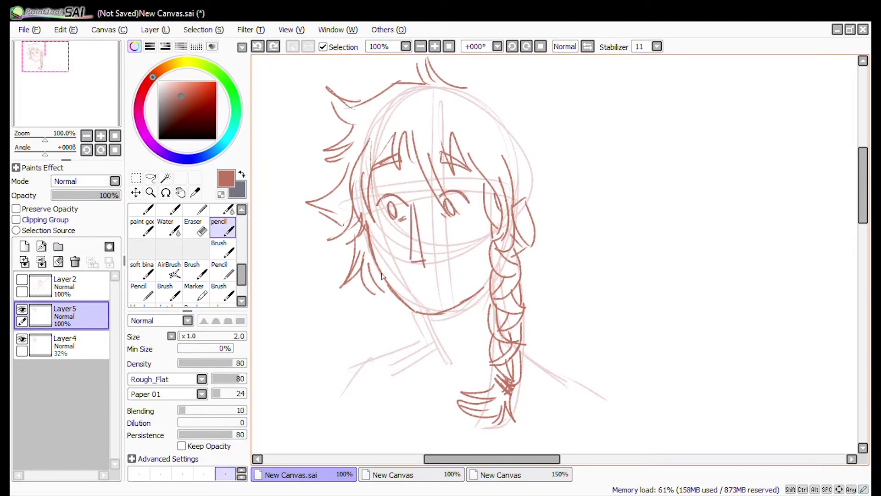
left_click_drag(408, 287, 431, 292)
Show Layer2, refine the nose, and draw the hair spikes and small temple braid on the portrait's braided side, following the reference.
scroll(422, 257, "down", 3)
left_click(21, 279)
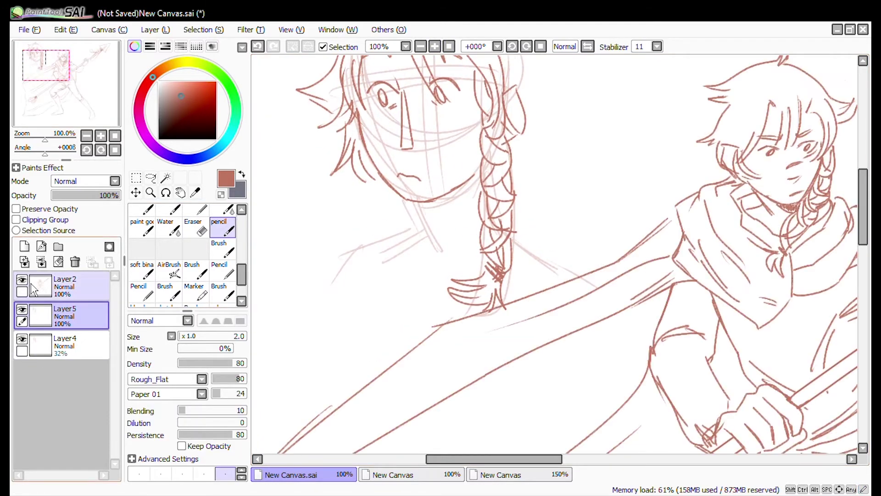
scroll(464, 225, "up", 3)
key("minus")
key("e")
key("n")
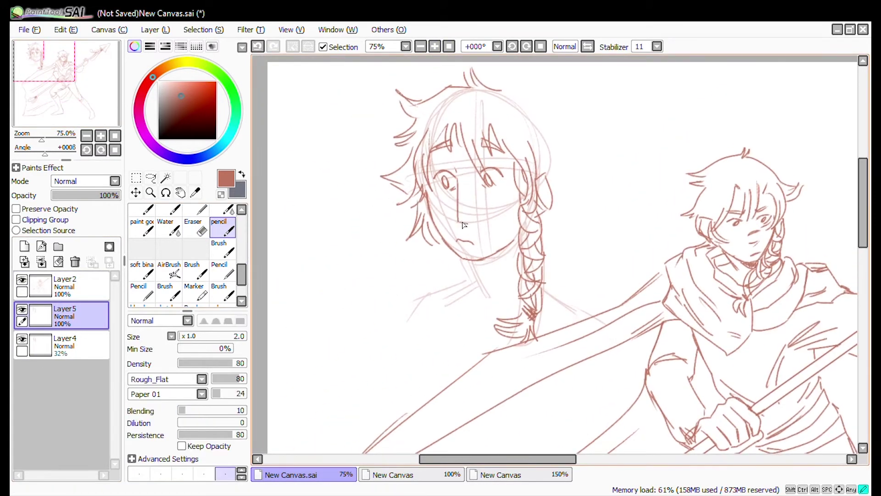
left_click_drag(538, 102, 571, 152)
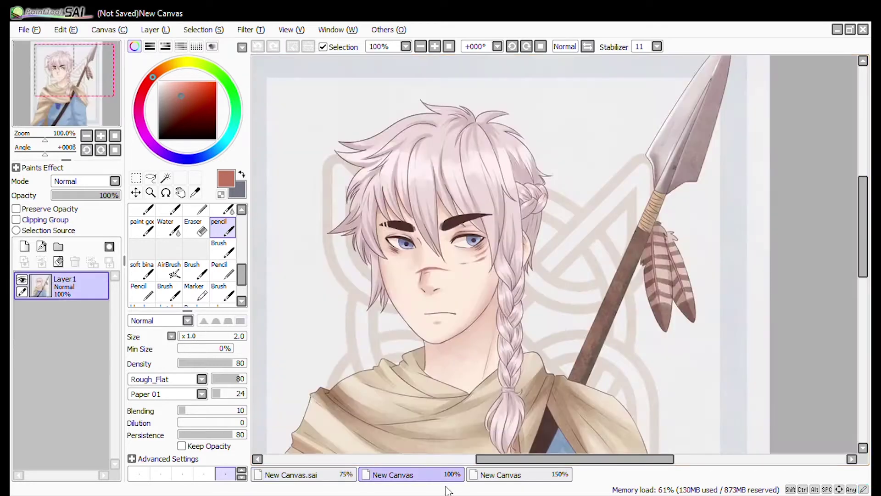
left_click_drag(533, 145, 544, 156)
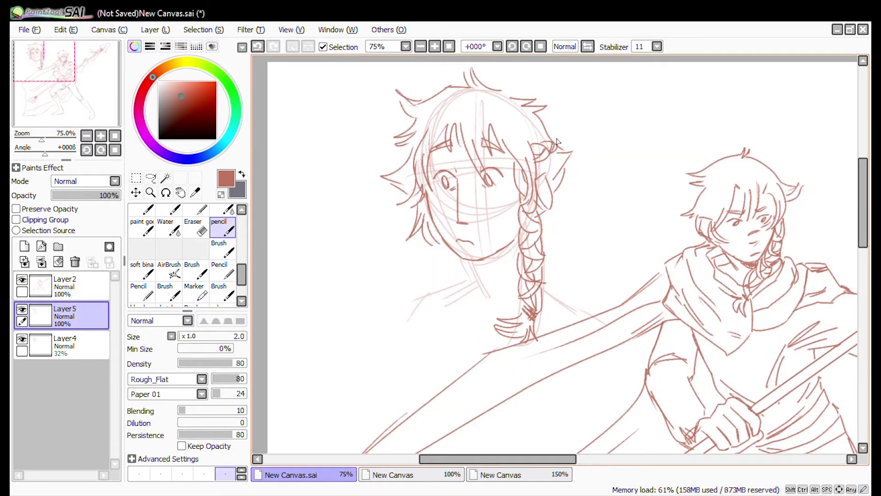
Add a small side braid to the full figure's hair and sketch the cloak collar around the portrait's neck and shoulders.
left_click_drag(700, 197, 530, 163)
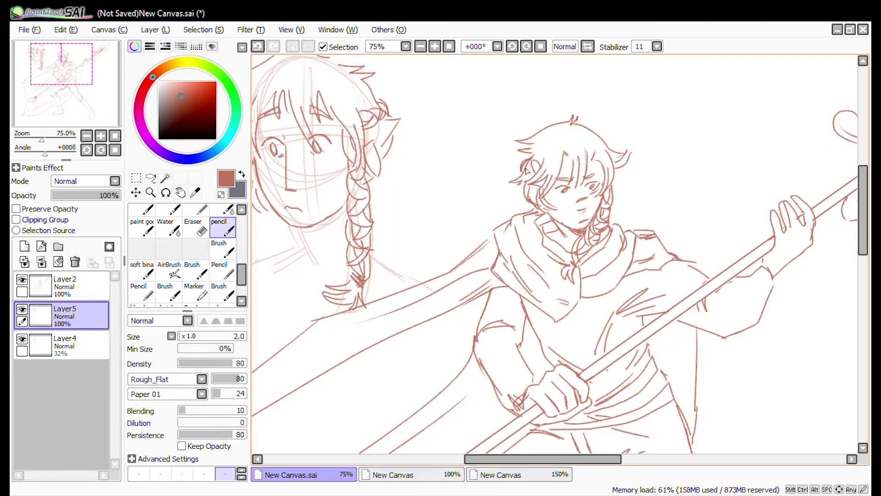
scroll(526, 170, "left", 4)
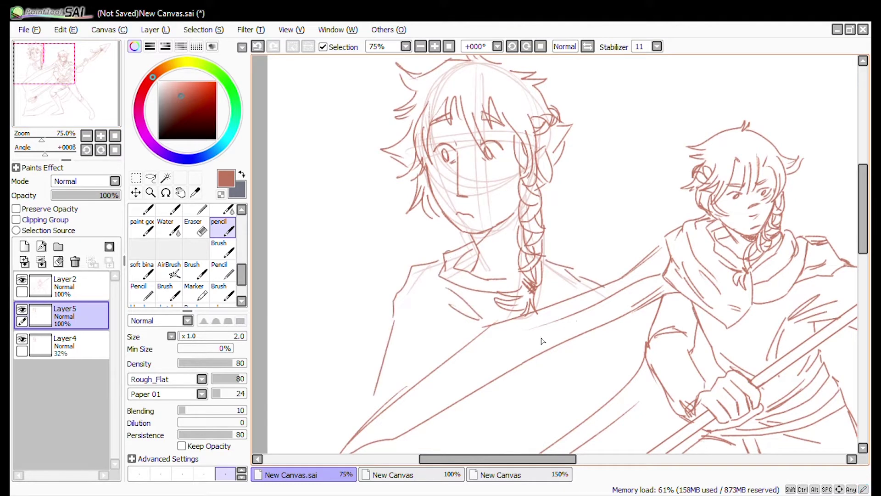
key("minus")
left_click(64, 284)
left_click(193, 224)
key("minus")
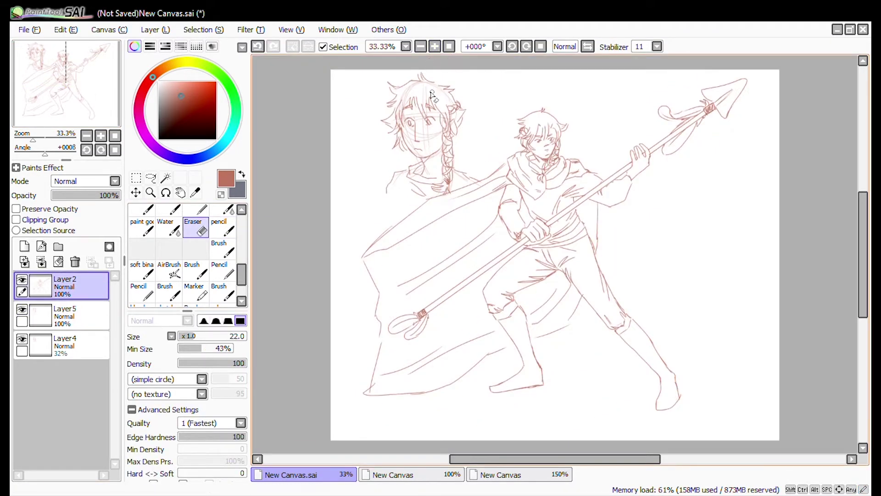
Hide Layer4, rework the full figure's head on Layer2 with a lasso selection, and toggle Layer5 to compare.
left_click(22, 339)
left_click(151, 177)
left_click(257, 46)
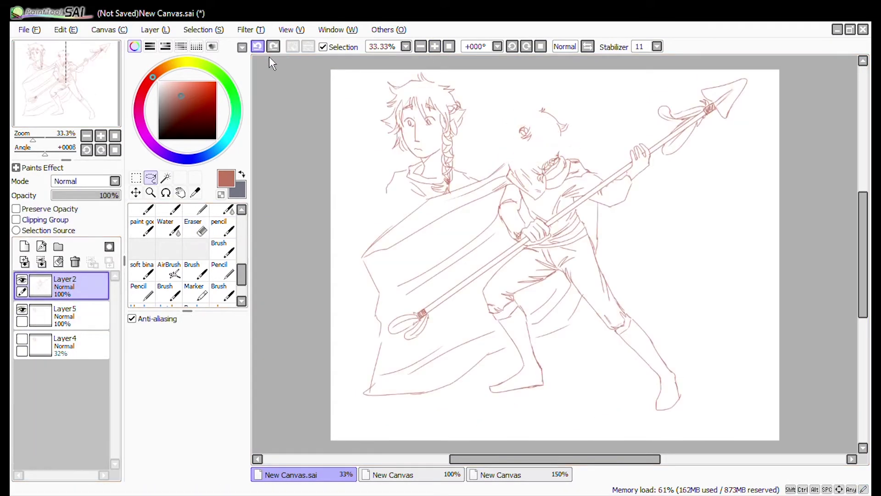
left_click(273, 46)
left_click(22, 309)
left_click(22, 309)
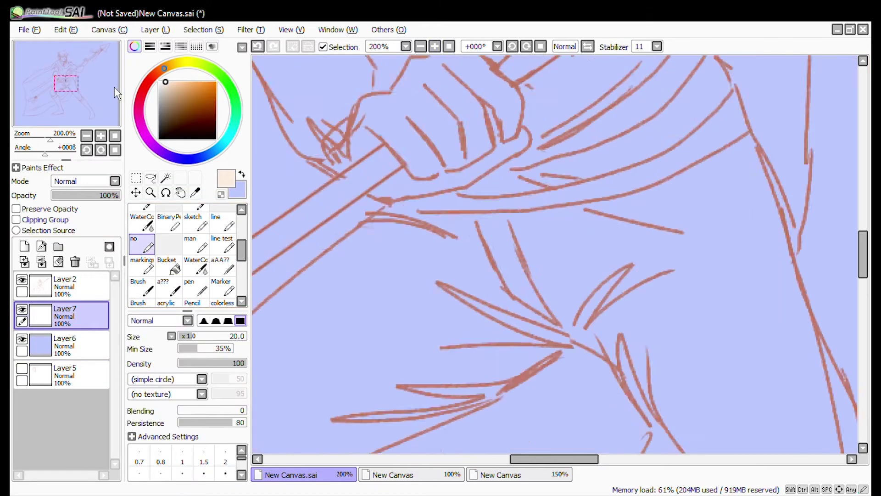
Set the brush size to 9 and trace the figure's outer hair spikes in cream on Layer7.
left_click(192, 337)
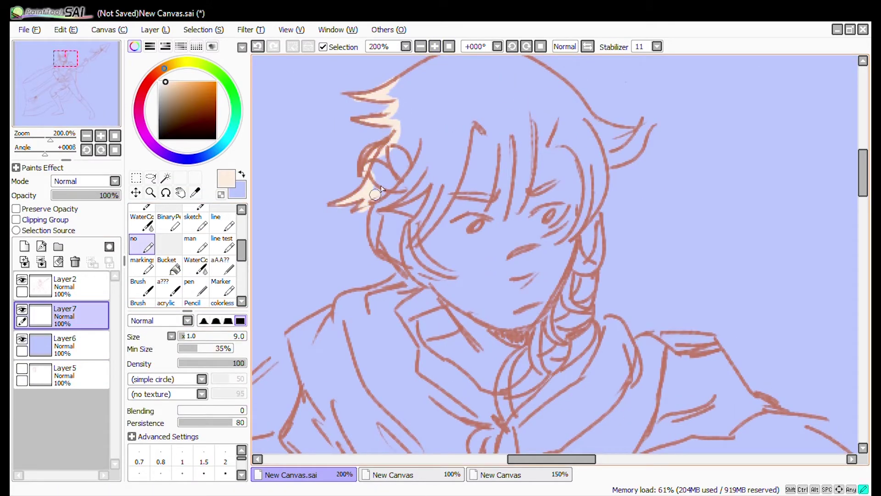
left_click_drag(356, 266, 551, 192)
left_click_drag(533, 244, 563, 224)
left_click_drag(496, 299, 482, 362)
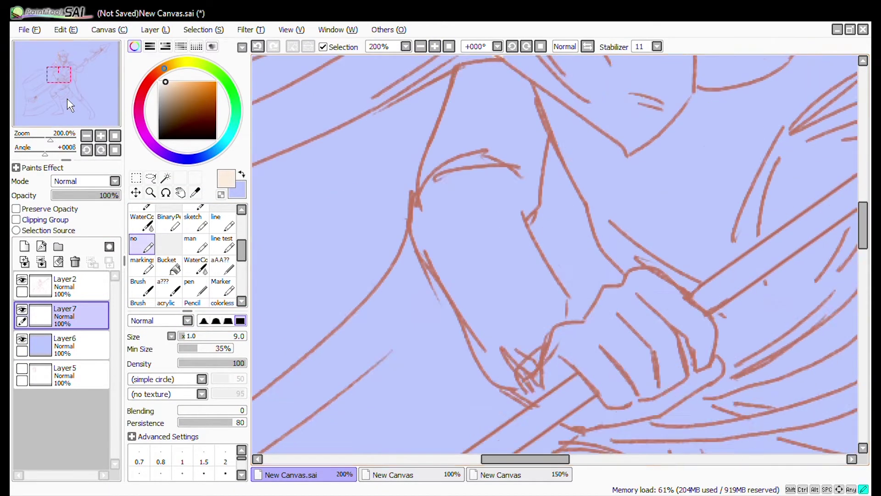
Trace a cream base-colour border inside the rear arm's outer edge, from the shoulder down to the waist.
mouse_move(456, 211)
left_mouse_down()
mouse_move(462, 232)
mouse_move(415, 410)
left_mouse_up()
mouse_move(317, 207)
left_mouse_down()
mouse_move(364, 303)
mouse_move(480, 407)
left_mouse_up()
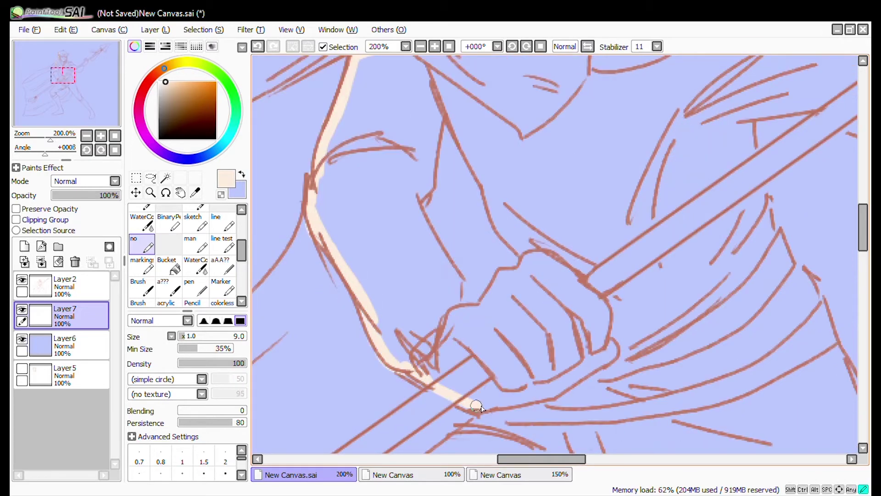
mouse_move(574, 382)
left_mouse_down()
mouse_move(418, 193)
mouse_move(556, 193)
mouse_move(677, 94)
left_mouse_up()
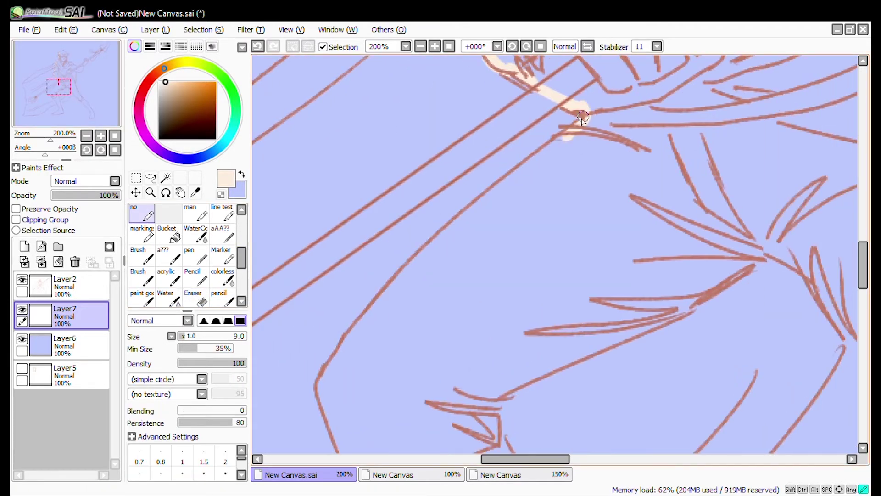
Continue the cream border inside the outer edge of the rear leg, from the waist down around the foot.
left_click_drag(583, 112, 412, 269)
left_click_drag(319, 388, 340, 118)
mouse_move(340, 119)
left_mouse_down()
mouse_move(445, 334)
mouse_move(346, 119)
left_mouse_up()
mouse_move(346, 119)
left_mouse_down()
mouse_move(409, 197)
mouse_move(479, 357)
mouse_move(580, 160)
left_mouse_up()
mouse_move(581, 160)
left_mouse_down()
mouse_move(504, 260)
mouse_move(387, 335)
mouse_move(660, 293)
left_mouse_up()
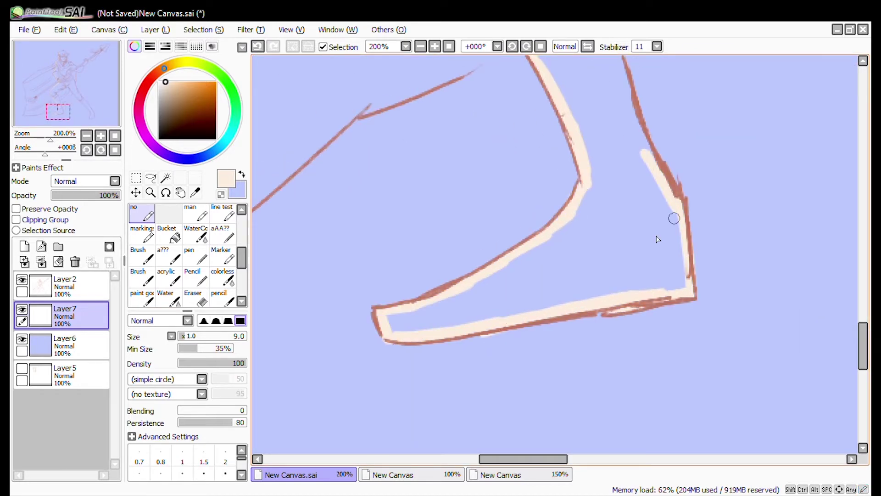
Trace the cream border up the rear leg's inner edge to the crotch and clean up the overlap with the eraser.
left_click_drag(658, 239, 462, 227)
left_click_drag(463, 227, 416, 352)
left_click_drag(335, 252, 358, 122)
mouse_move(358, 122)
left_mouse_down()
mouse_move(403, 177)
mouse_move(442, 364)
mouse_move(472, 280)
left_mouse_up()
mouse_move(473, 281)
left_mouse_down()
mouse_move(443, 238)
mouse_move(585, 136)
left_mouse_up()
key("e")
mouse_move(507, 190)
left_mouse_down()
mouse_move(468, 222)
mouse_move(541, 179)
left_mouse_up()
key("e")
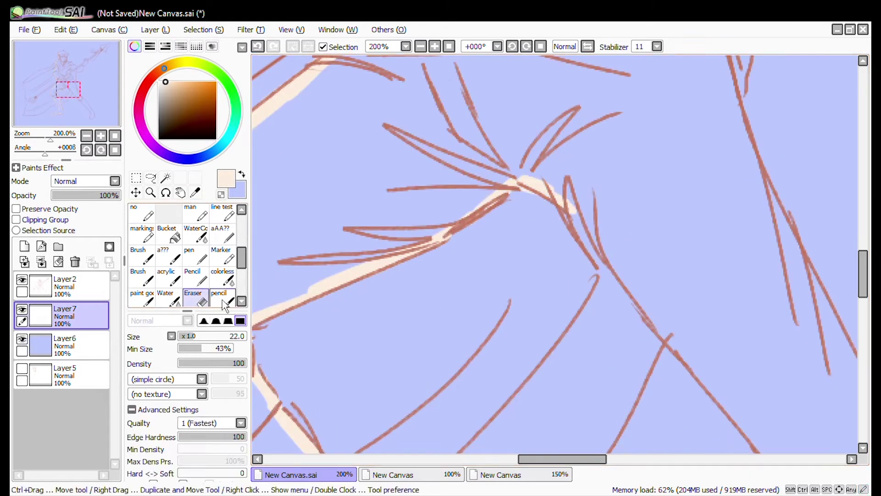
Trace the cream border down the front leg's inner edge, around the foot and up to the outer ankle.
key("e")
left_click_drag(363, 229, 449, 326)
mouse_move(381, 204)
left_mouse_down()
mouse_move(572, 419)
mouse_move(409, 216)
mouse_move(527, 345)
mouse_move(491, 144)
mouse_move(529, 265)
left_mouse_up()
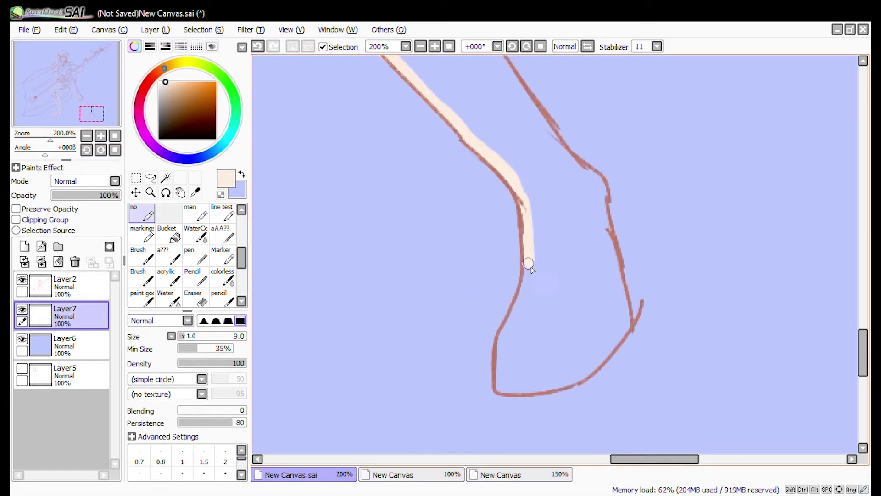
left_click_drag(500, 353, 582, 372)
left_click_drag(599, 183, 624, 298)
Continue the cream border up the front leg's outer edge from the ankle to the hip.
left_click_drag(413, 138, 393, 315)
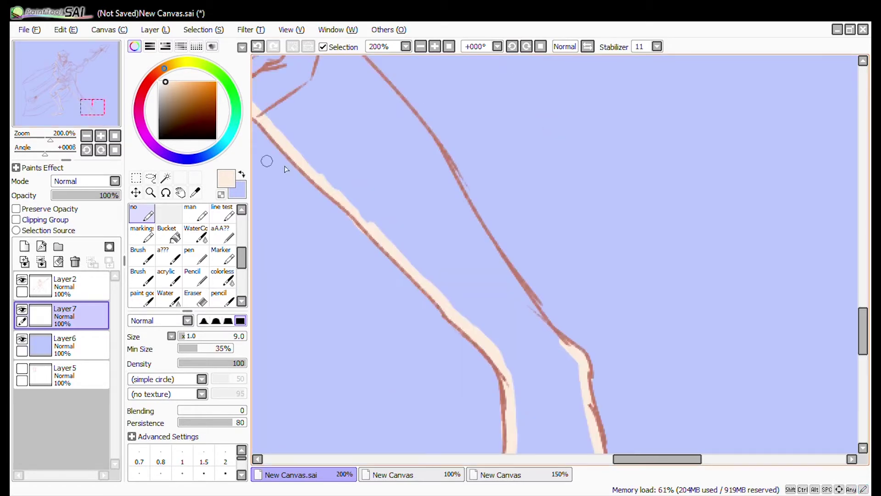
left_click_drag(465, 206, 569, 358)
mouse_move(503, 270)
left_mouse_down()
mouse_move(403, 133)
mouse_move(407, 202)
mouse_move(484, 238)
left_mouse_up()
key("e")
key("n")
left_click_drag(565, 330, 576, 459)
mouse_move(471, 362)
left_mouse_down()
mouse_move(413, 198)
mouse_move(459, 303)
left_mouse_up()
left_click_drag(487, 325, 478, 289)
Trace the cream border up the hanging cloth beside the hip and along the raised arm's underside to the wrist.
left_click_drag(92, 100, 93, 95)
left_click_drag(471, 122, 464, 229)
left_click_drag(468, 184, 461, 333)
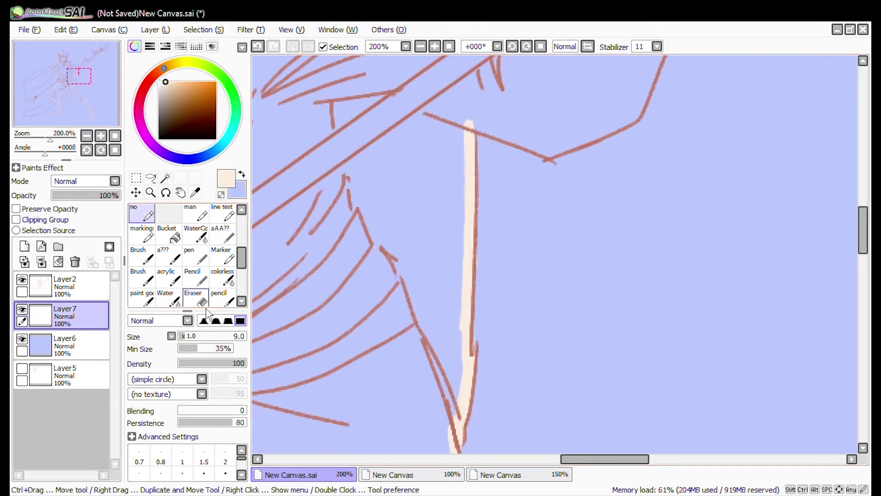
left_click_drag(477, 152, 427, 304)
left_click_drag(571, 281, 599, 133)
key("e")
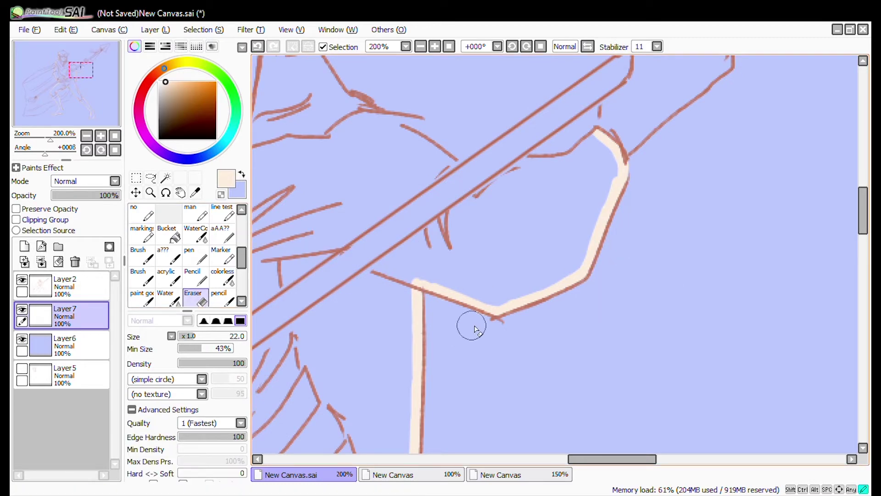
left_click_drag(470, 325, 346, 281)
Trace the cream border around the raised forearm and hand, filling in the fingers.
key("n")
mouse_move(411, 266)
left_mouse_down()
mouse_move(389, 281)
mouse_move(485, 202)
left_mouse_up()
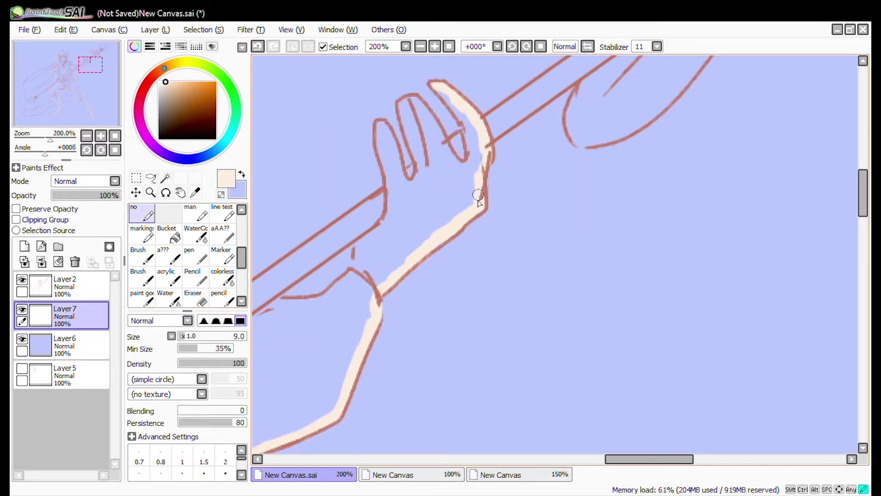
left_click_drag(402, 105, 451, 159)
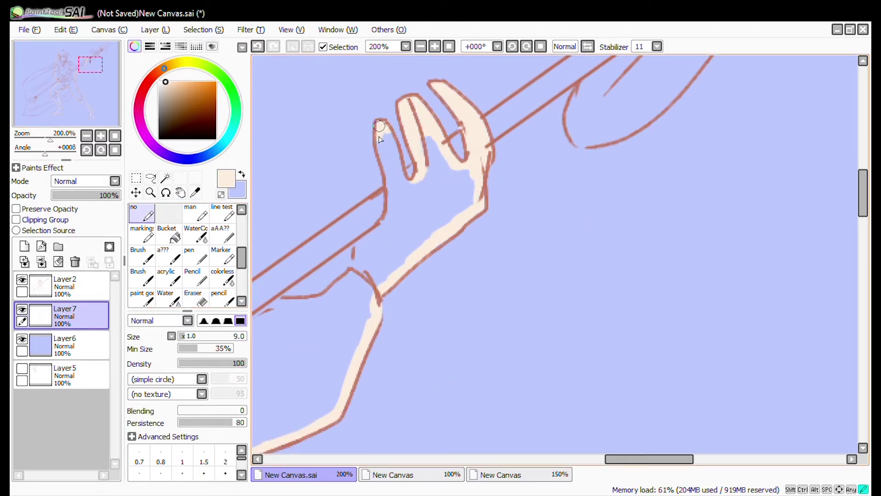
key("e")
key("n")
Trace the cream border along the raised arm's upper edge from the hand back to the shoulder.
left_click_drag(97, 79, 88, 83)
left_click_drag(376, 154, 418, 171)
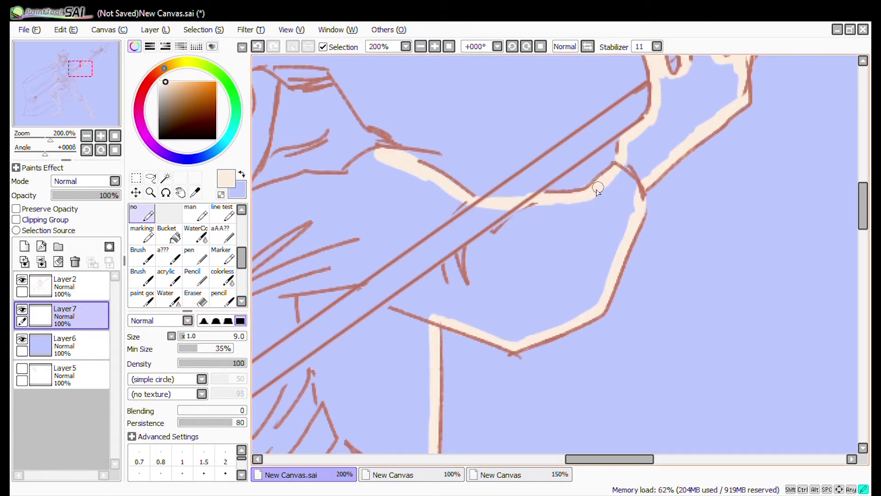
left_click_drag(80, 69, 71, 62)
left_click_drag(519, 207, 592, 284)
Close the cream border around the braid, the head and the crown of the hair.
left_click_drag(71, 62, 68, 59)
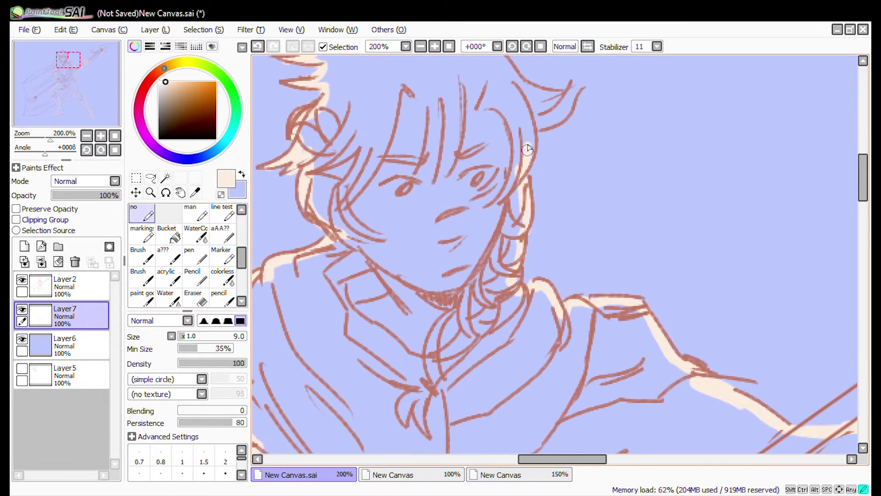
left_click_drag(528, 150, 564, 289)
mouse_move(358, 192)
left_mouse_down()
mouse_move(440, 147)
mouse_move(550, 216)
mouse_move(613, 230)
left_mouse_up()
Fill the enclosed figure on Layer7 with cream using the Bucket.
left_click(167, 234)
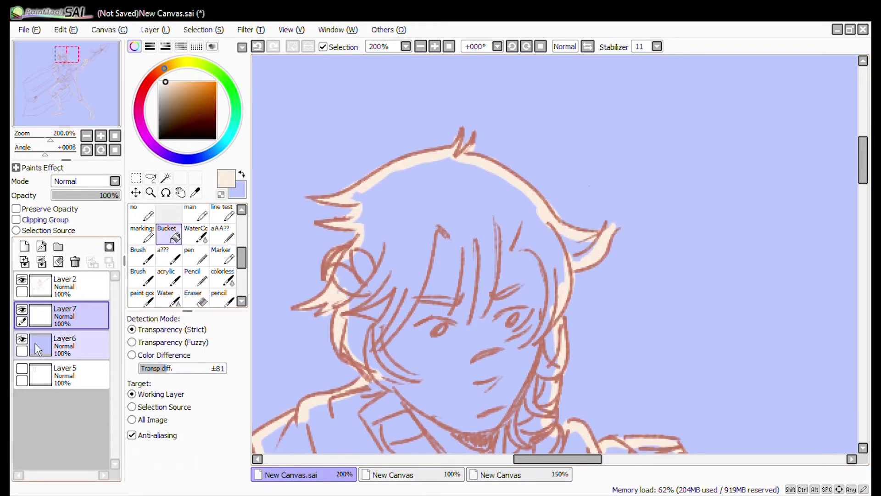
left_click(535, 220)
left_click(64, 82)
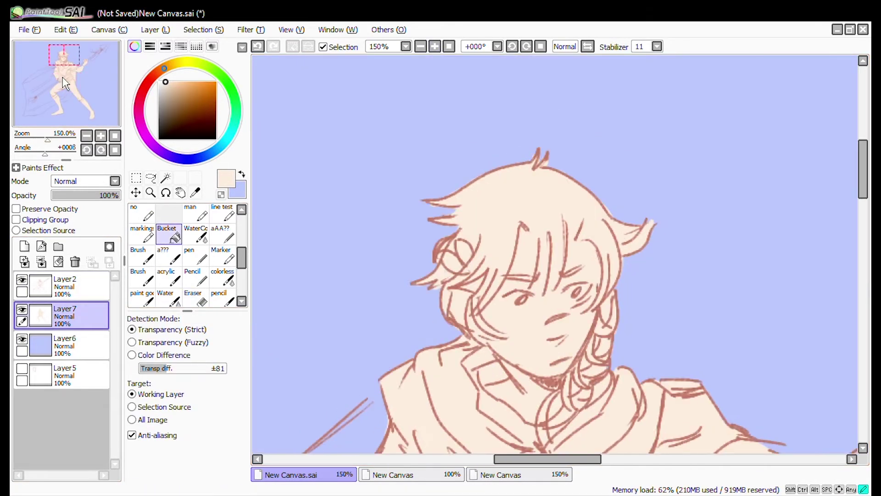
Erase cream spilling outside the line art from the hair down to the rear foot, with eraser size 8.
key("e")
scroll(376, 214, "up", 1)
left_click_drag(606, 351, 731, 163)
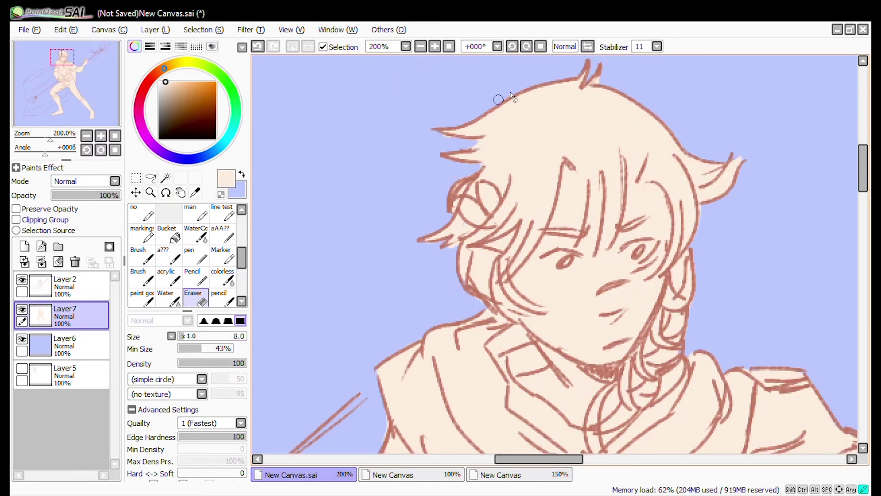
scroll(368, 183, "down", 10)
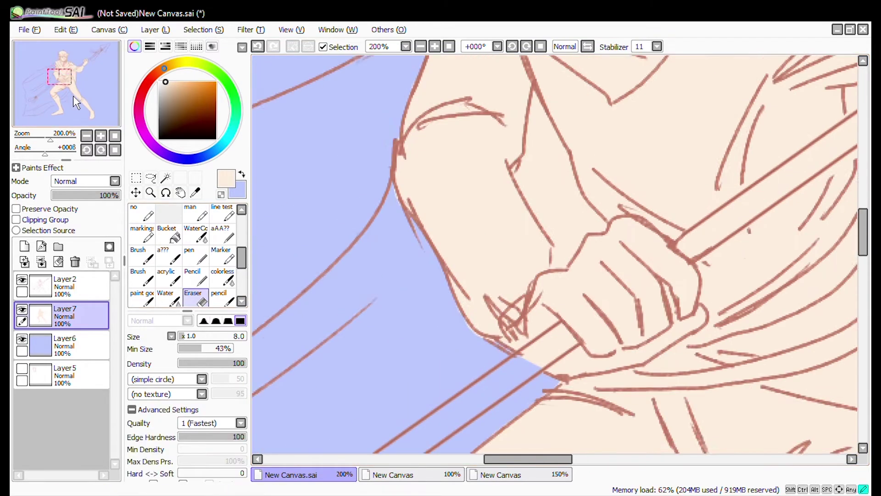
scroll(449, 411, "down", 2)
left_click_drag(57, 101, 51, 119)
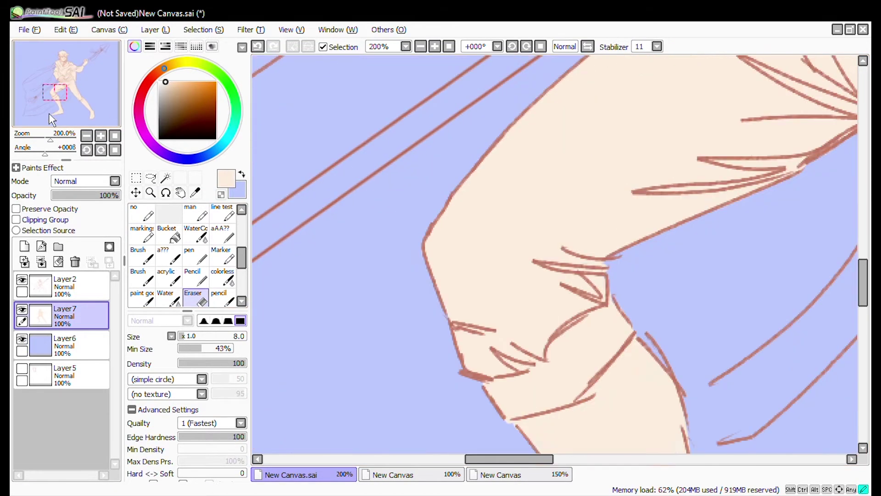
scroll(279, 272, "down", 5)
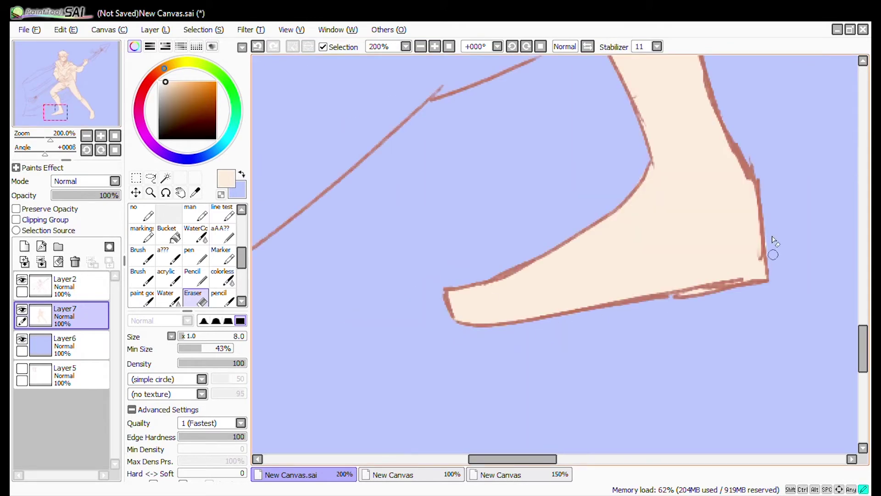
Patch and trim the cream base's edges along the front leg and check the line-art layer's visibility.
scroll(775, 242, "up", 5)
key("n")
left_click_drag(406, 259, 460, 202)
mouse_move(83, 98)
left_mouse_down()
mouse_move(85, 89)
mouse_move(90, 112)
mouse_move(80, 89)
mouse_move(87, 64)
mouse_move(62, 59)
mouse_move(54, 118)
mouse_move(84, 108)
left_mouse_up()
key("n")
key("e")
key("n")
left_click(22, 279)
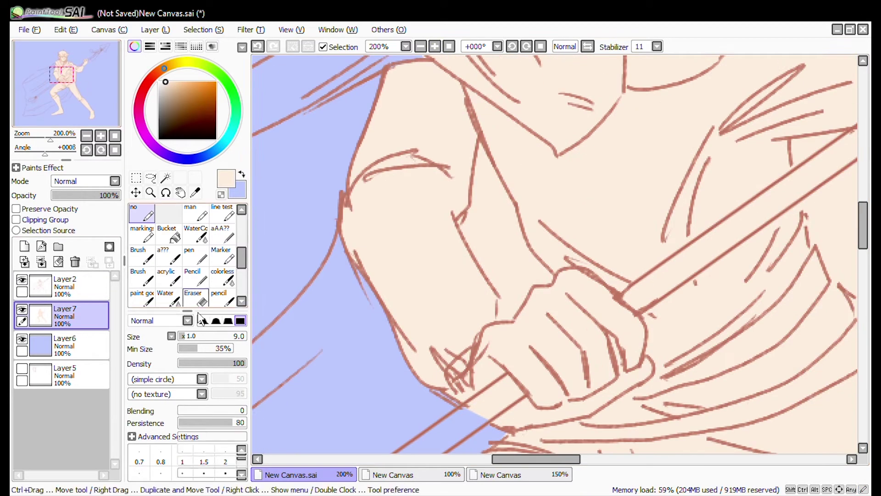
Erase the cream from the background gaps between the bent arm and torso and below the raised arm.
key("e")
mouse_move(477, 143)
left_mouse_down()
mouse_move(511, 211)
mouse_move(505, 280)
left_mouse_up()
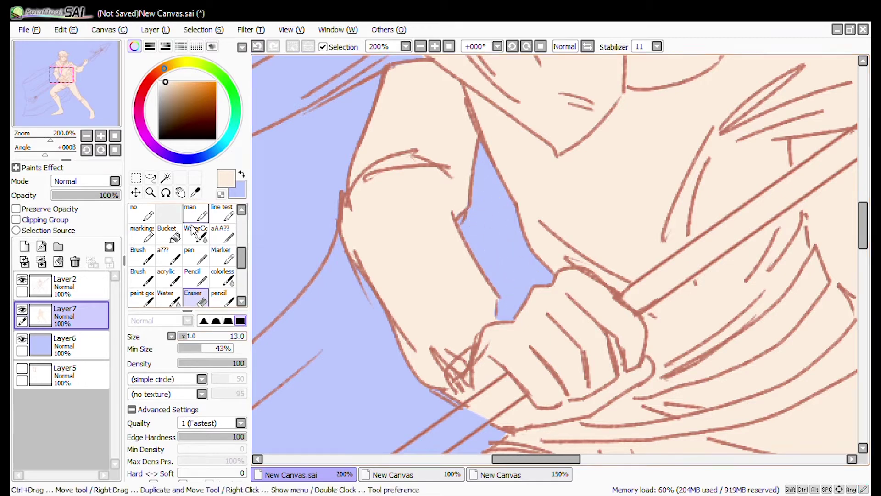
key("b")
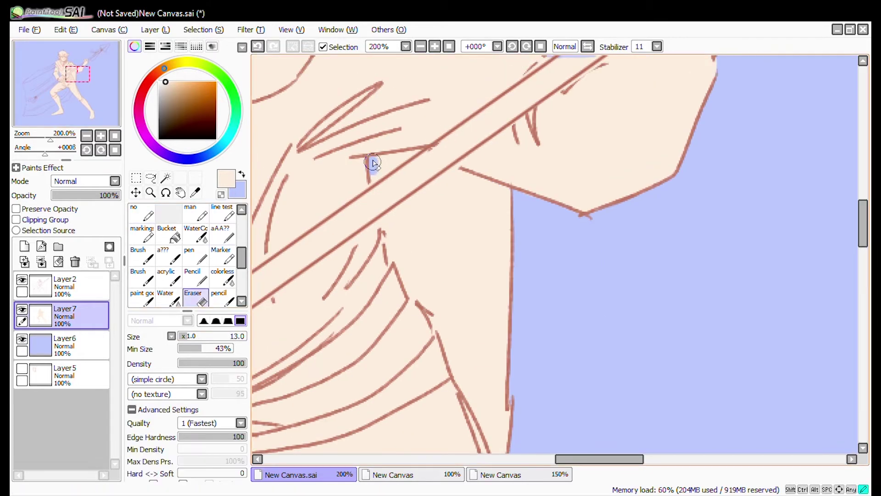
mouse_move(373, 163)
left_mouse_down()
mouse_move(388, 234)
mouse_move(389, 178)
mouse_move(473, 240)
mouse_move(332, 188)
left_mouse_up()
mouse_move(344, 376)
left_mouse_down()
mouse_move(323, 327)
mouse_move(295, 138)
mouse_move(363, 403)
left_mouse_up()
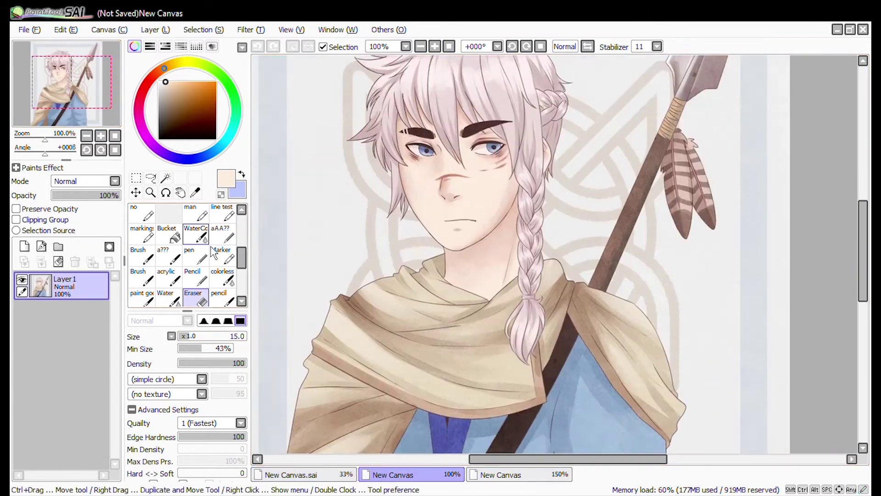
Trace the scarf's lower edge in the reference tunic's light blue on Layer8, clipped to the base, at brush size 9.
left_click(306, 477)
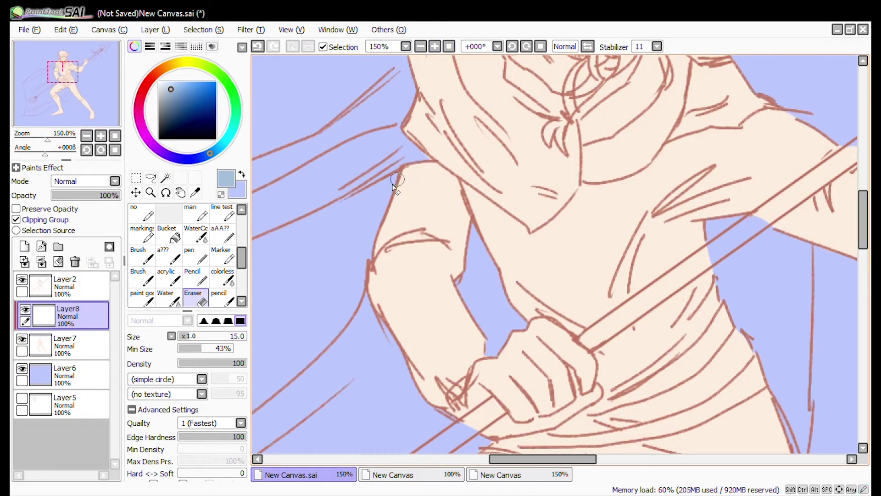
key("n")
left_click_drag(403, 164, 487, 204)
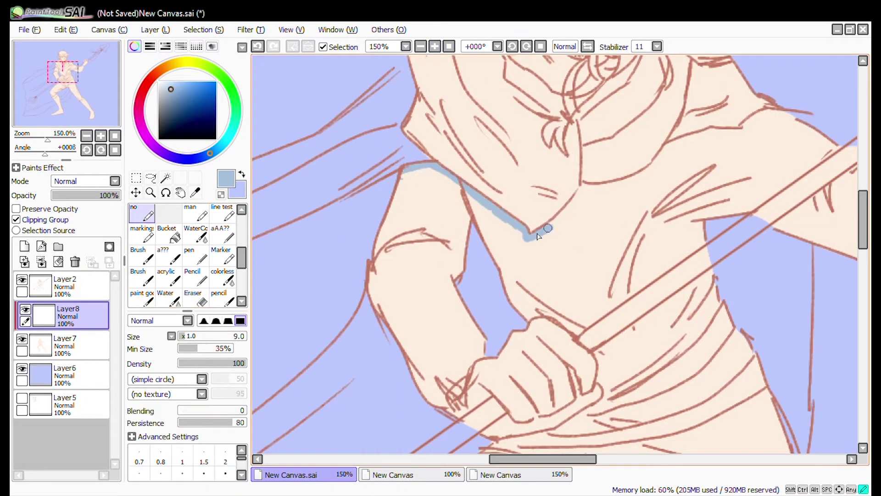
left_click_drag(662, 155, 684, 125)
left_click_drag(101, 117, 110, 112)
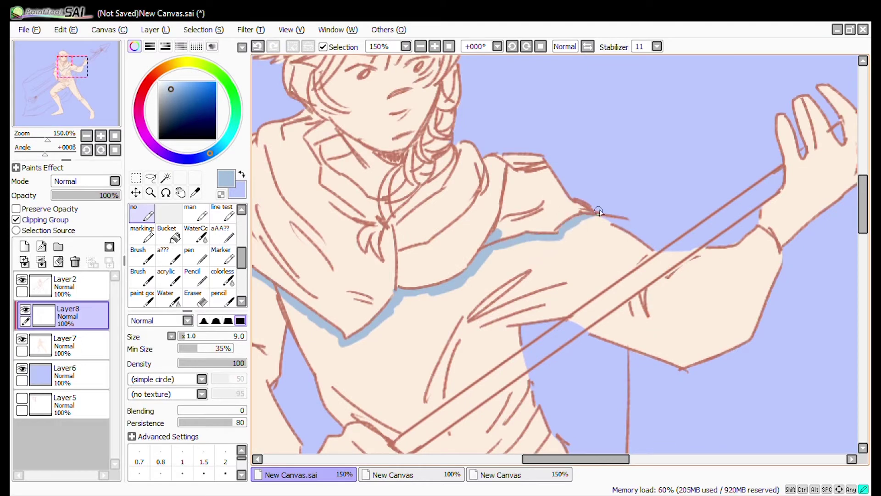
left_click_drag(599, 212, 704, 92)
Outline the tunic's cuff and waist in light blue, turn off clipping, and close the outline loosely outside the arms.
mouse_move(394, 380)
left_mouse_down()
mouse_move(500, 261)
mouse_move(482, 280)
left_mouse_up()
left_click_drag(562, 191, 411, 228)
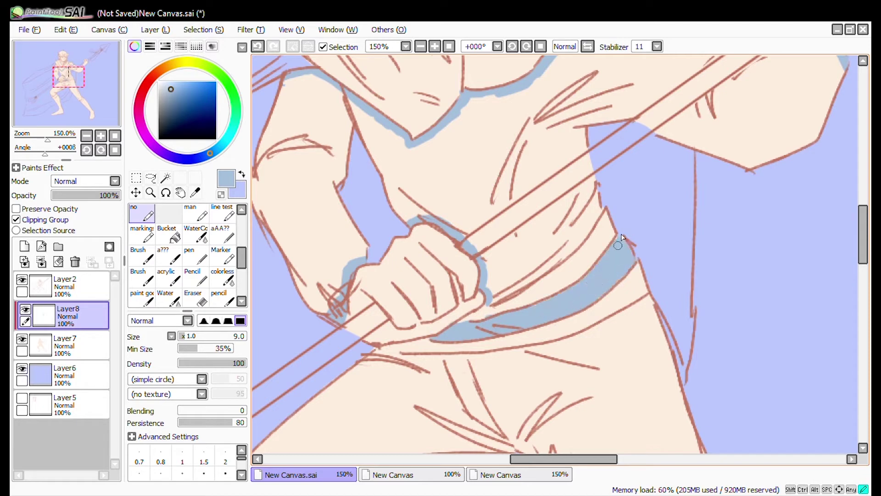
left_click(16, 219)
left_click_drag(413, 230, 518, 363)
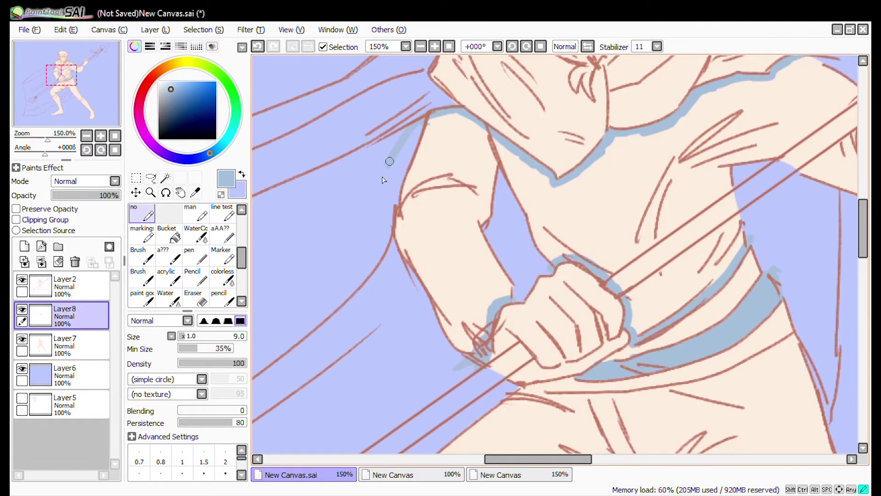
left_click_drag(381, 168, 532, 264)
left_click_drag(688, 276, 491, 234)
left_click_drag(501, 301, 747, 228)
Fill the tunic and sleeves light blue, clip the layer to the figure and merge it into Layer7.
left_click(167, 234)
left_click_drag(551, 230, 505, 137)
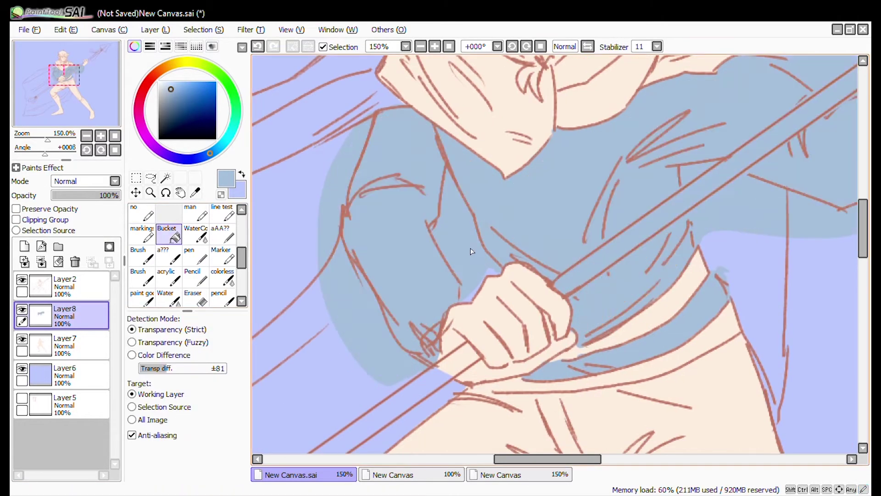
left_click(458, 184)
left_click_drag(505, 184, 505, 115)
left_click(193, 298)
left_click(86, 135)
left_click(16, 220)
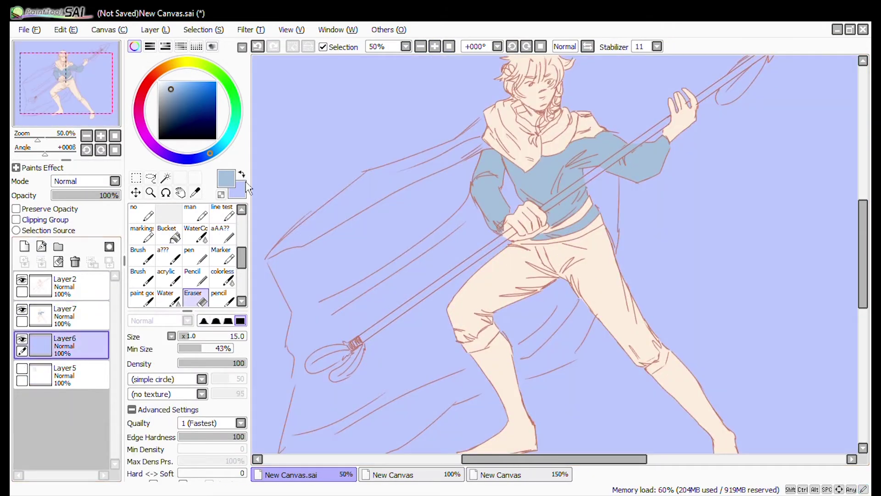
Fill background Layer6 with pale lavender and sample the tunic trim's dark blue from the reference portrait.
left_click(167, 234)
left_click(393, 475)
scroll(551, 253, "down", 5)
left_click(427, 324)
left_click(291, 474)
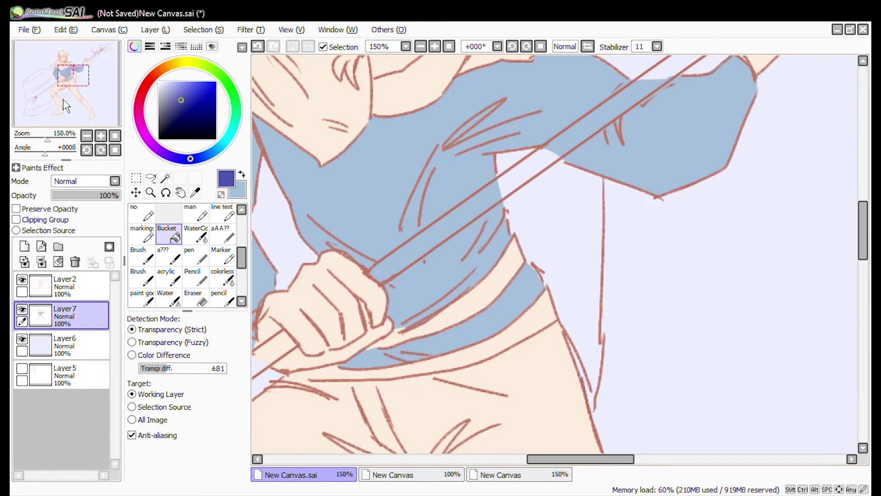
Paint the dark blue neckline patch below the scarf on Layer7, shaping it with the tunic's light blue.
left_click(142, 214)
left_click_drag(367, 183, 473, 307)
mouse_move(434, 259)
left_mouse_down()
mouse_move(462, 276)
mouse_move(463, 232)
left_mouse_up()
left_click(473, 224, "alt")
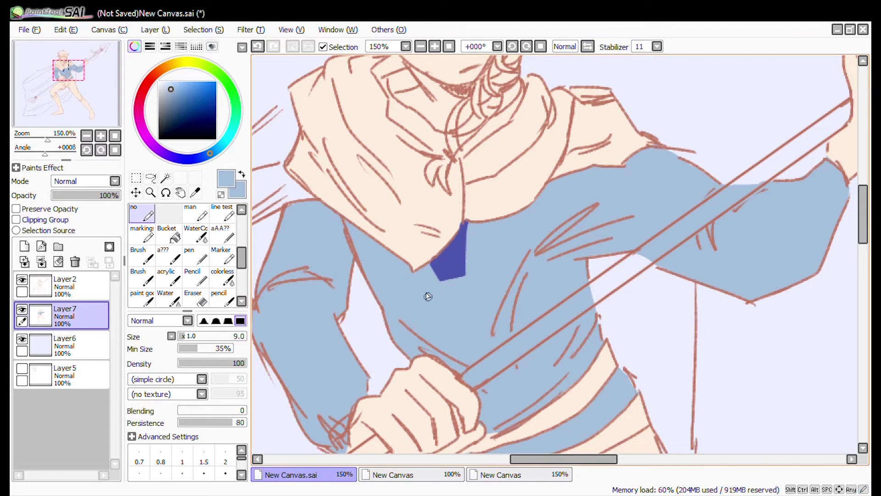
left_click(447, 266, "alt")
left_click_drag(448, 275, 535, 96)
Preserve Layer7's opacity and paint the sleeve cuffs at both wrists dark blue.
left_click(16, 208)
left_click_drag(510, 225, 504, 256)
mouse_move(780, 92)
left_mouse_down()
mouse_move(378, 297)
mouse_move(349, 294)
left_mouse_up()
left_click_drag(482, 202, 496, 248)
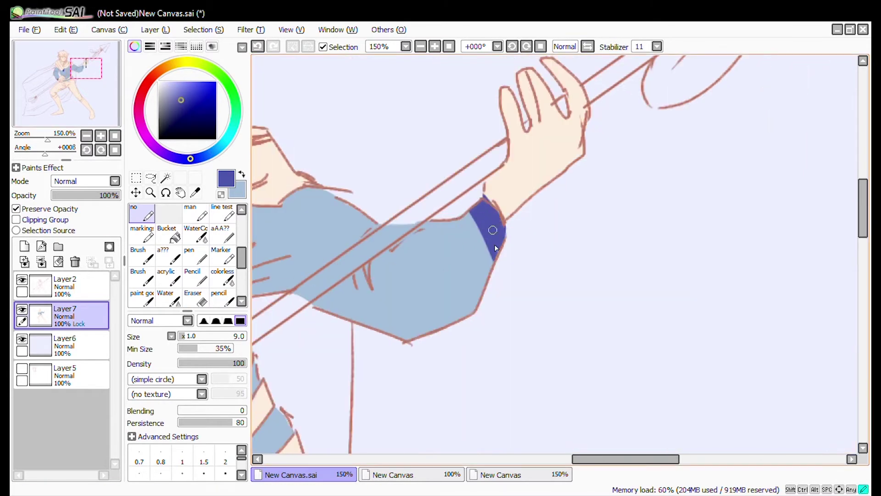
scroll(370, 202, "down", 1)
Trace the top edges of both boots in dark brown on a new Layer8 clipped to the figure.
left_click(821, 135, "alt")
scroll(821, 138, "down", 2)
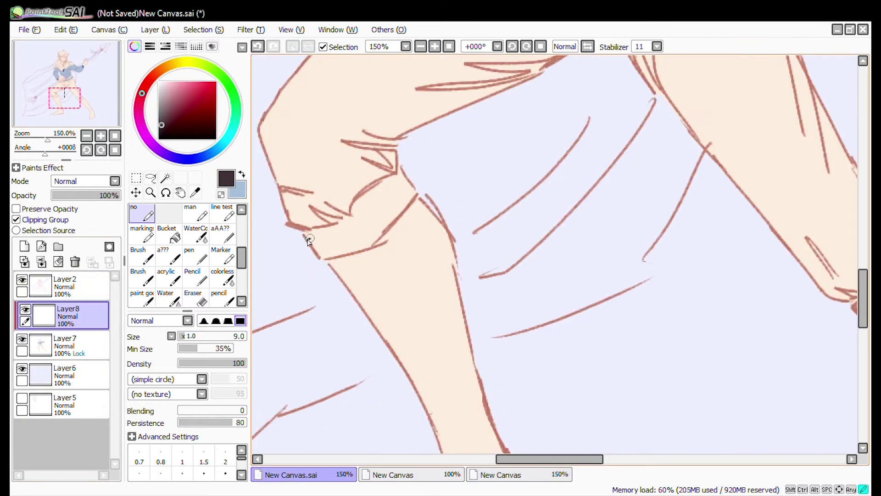
left_click_drag(350, 218, 523, 173)
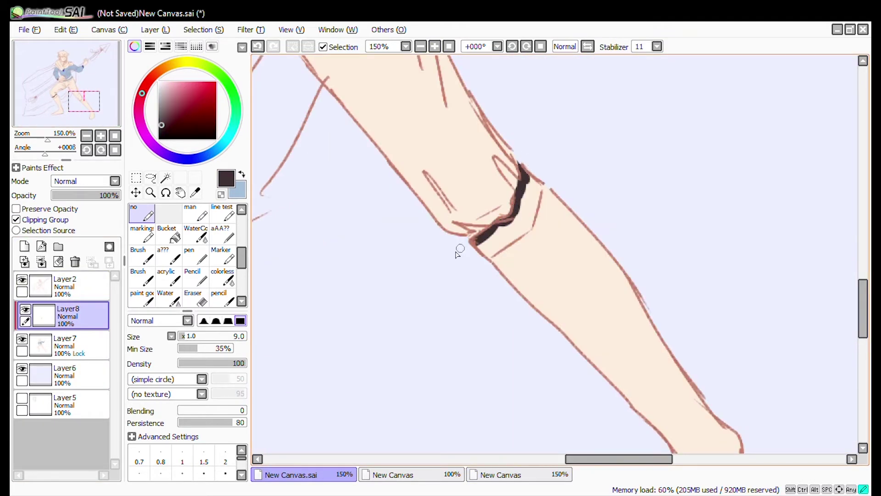
Turn off clipping to enclose the boots, fill them dark maroon and clip the layer to the figure again.
scroll(458, 254, "down", 4)
left_click(16, 220)
scroll(413, 230, "up", 1)
left_click_drag(382, 213, 414, 222)
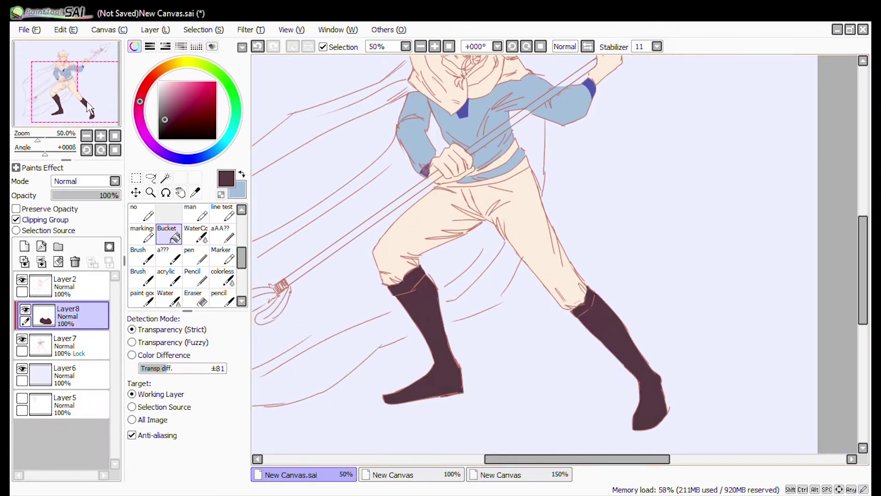
Paint the two belt bands at the waist dark maroon on Layer8 and erase the spill around the hand.
left_click(398, 474)
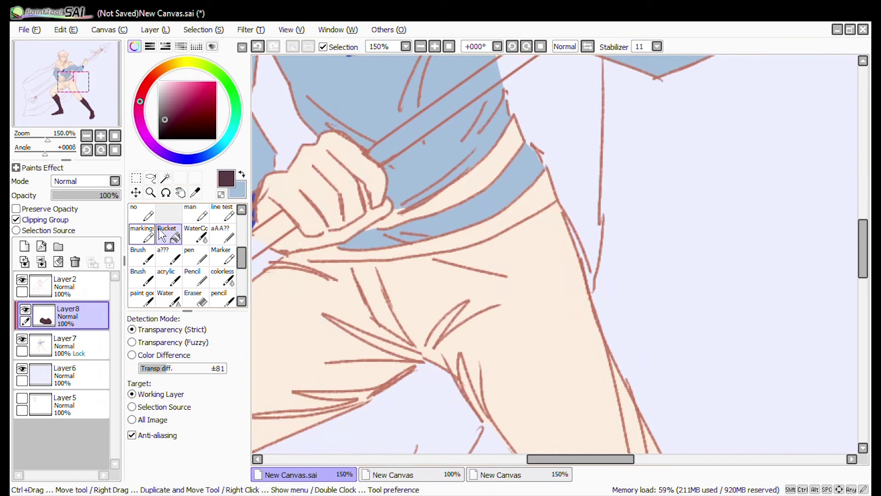
left_click_drag(369, 229, 475, 192)
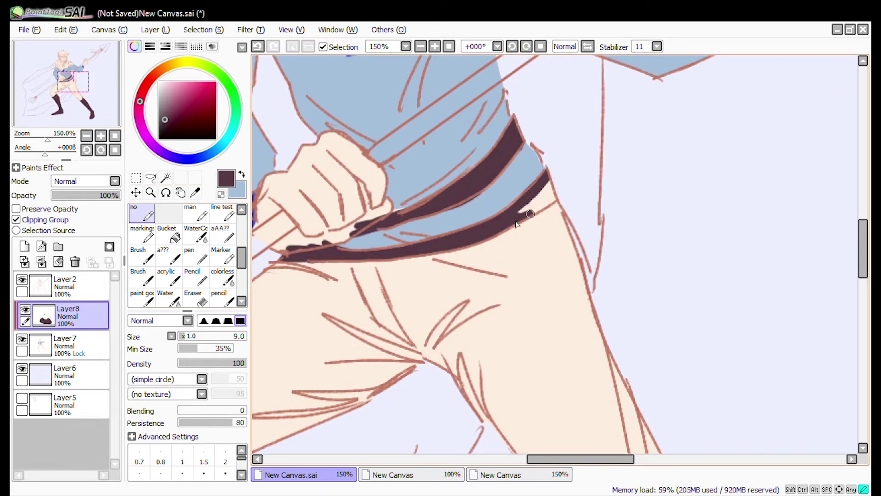
key("e")
left_click_drag(325, 243, 362, 205)
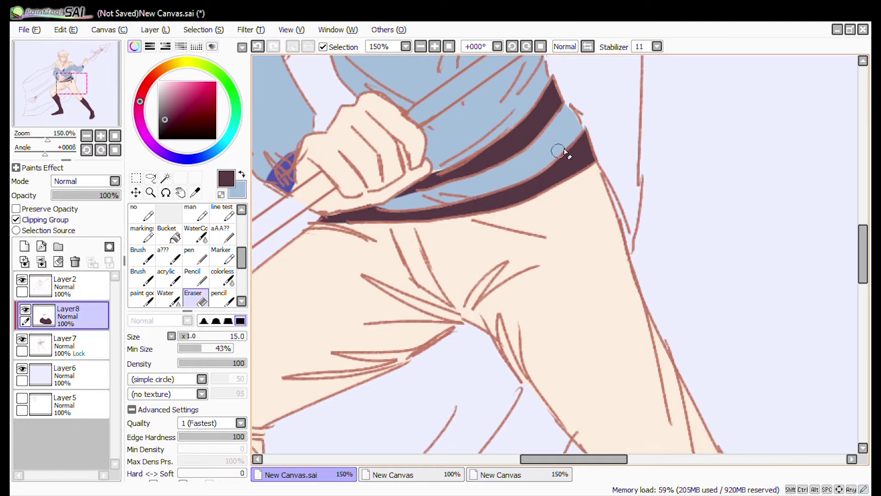
key("b")
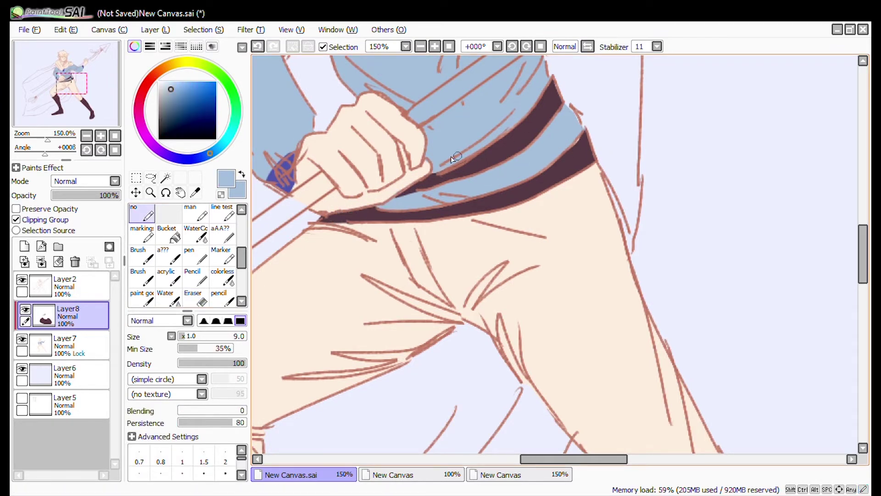
Trace the scarf's collar and lower edges in beige on Layer8, working around the braid tip.
left_click(449, 46)
scroll(395, 52, "up", 3)
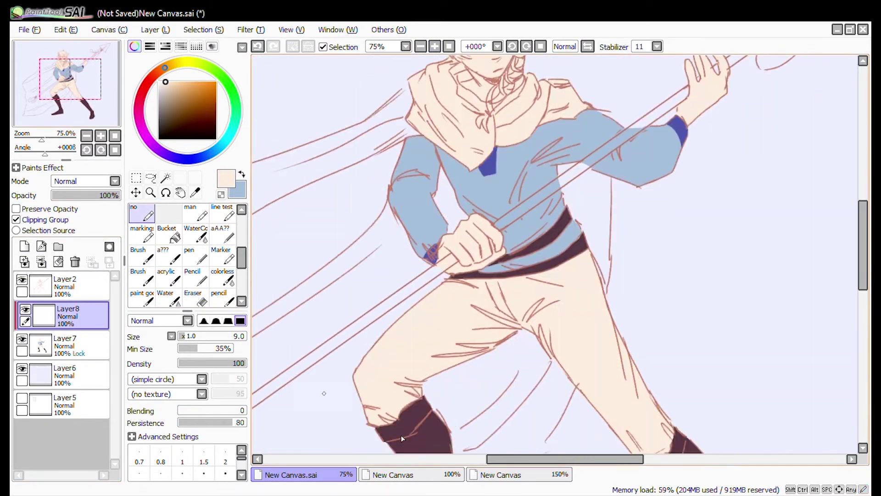
scroll(283, 416, "up", 2)
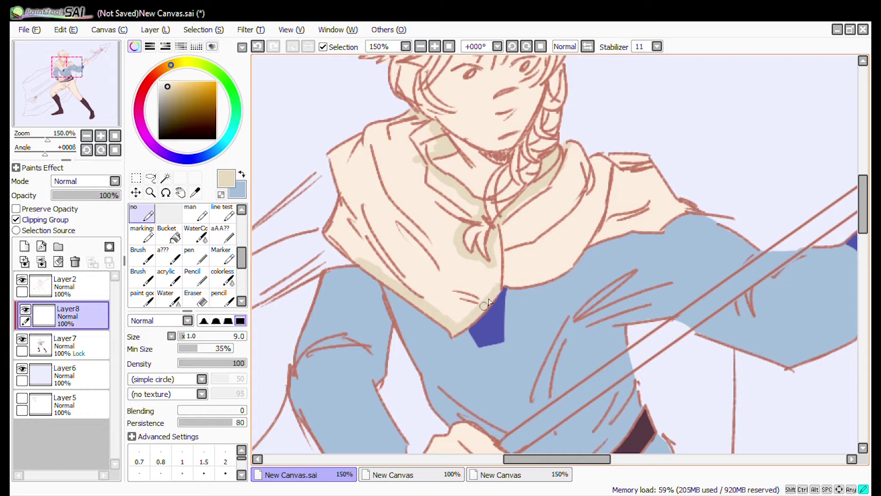
left_click(225, 301)
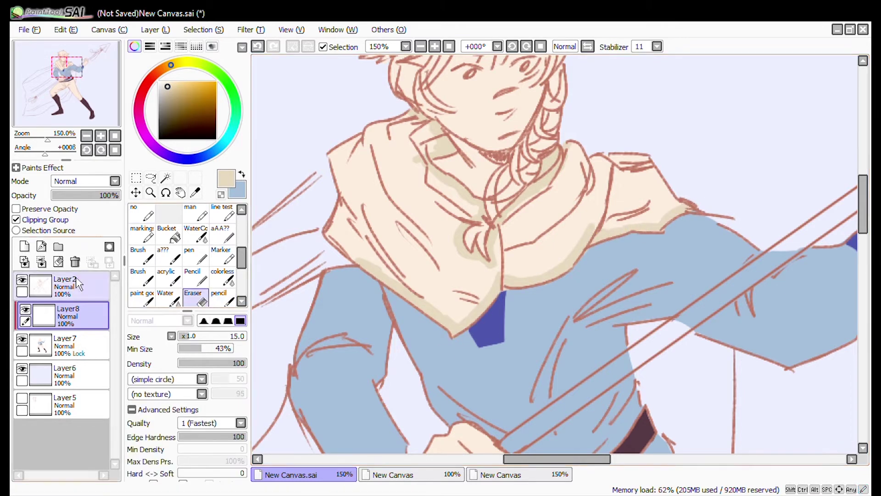
Turn off Layer8's clipping, loosely enclose the scarf across both shoulders and fill it with beige.
left_click(16, 219)
left_click(141, 212)
left_click_drag(711, 201, 323, 130)
left_click(169, 234)
left_click(390, 206)
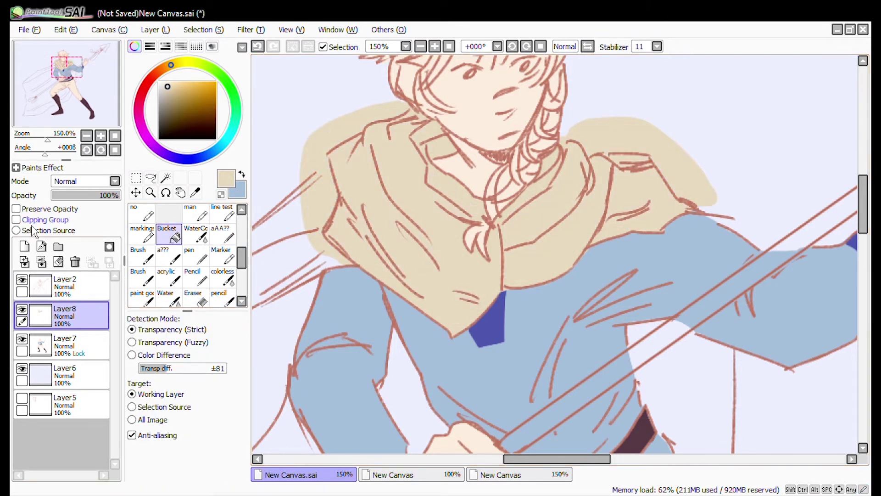
Preserve Layer8's opacity, paint a darker tan trim along the scarf's lower edges and switch to the eraser.
left_click(16, 219)
left_click(166, 178)
left_click(413, 207)
left_click(16, 219)
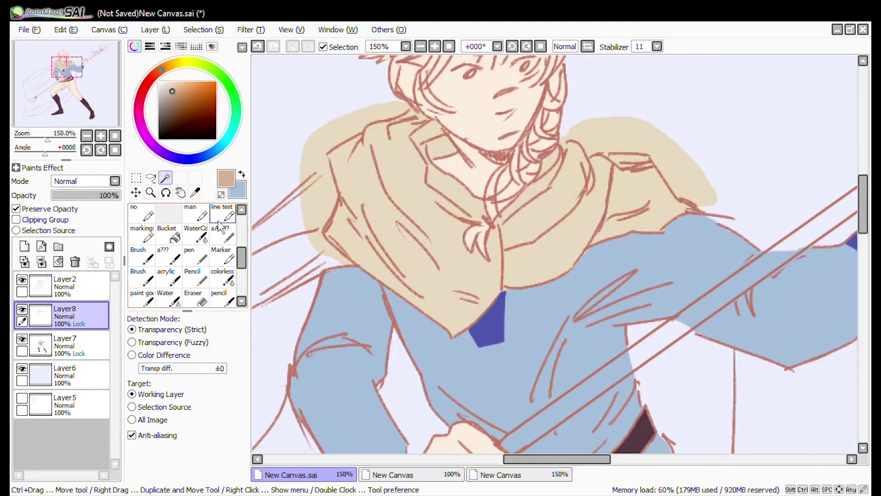
left_click(142, 212)
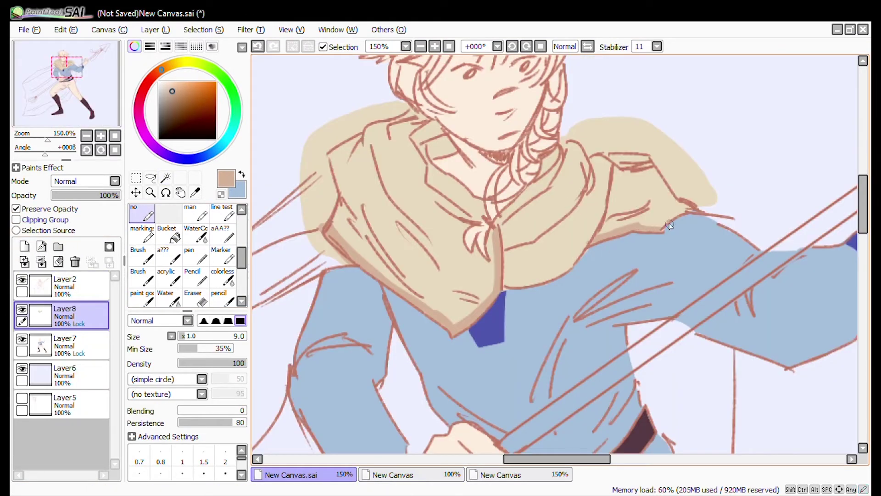
key("e")
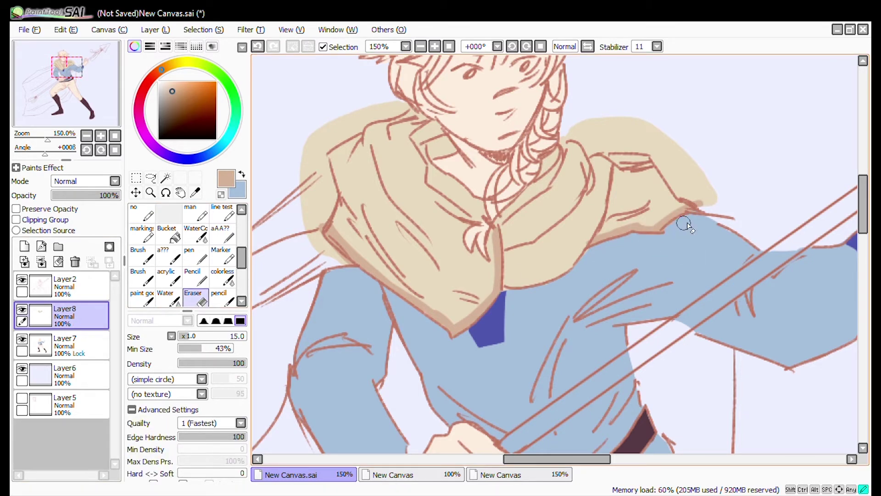
Sample the scarf's beige and trace the front trouser leg's cuff and inner thigh on the clipped Layer8.
scroll(684, 224, "down", 15)
left_click(449, 141, "alt")
key("b")
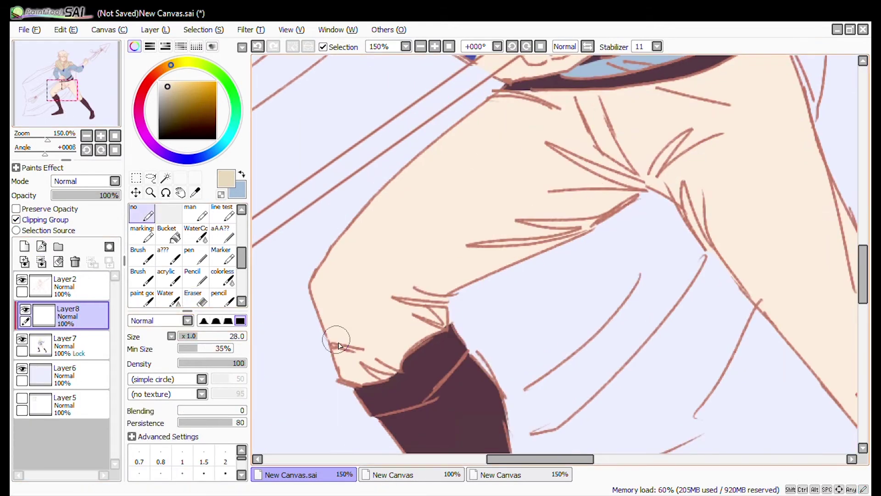
mouse_move(337, 344)
left_mouse_down()
mouse_move(413, 321)
mouse_move(482, 110)
mouse_move(666, 88)
left_mouse_up()
left_click(258, 47)
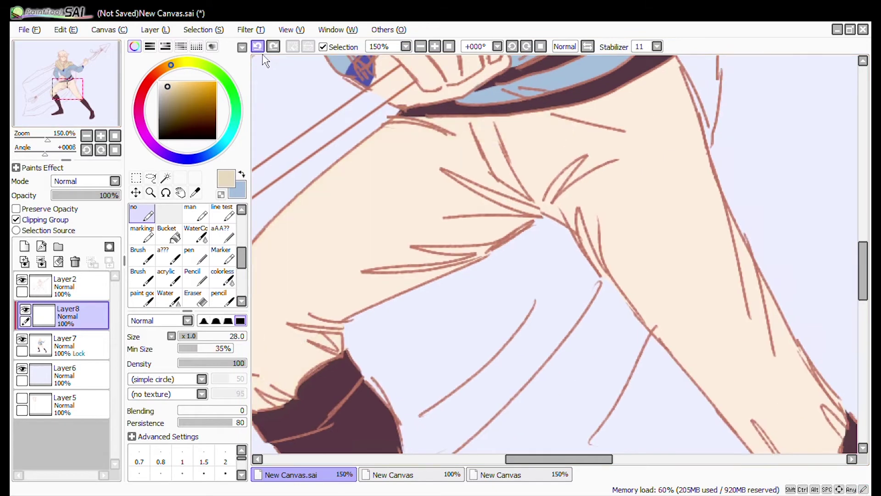
scroll(367, 299, "down", 5)
mouse_move(365, 310)
left_mouse_down()
mouse_move(450, 248)
mouse_move(404, 305)
left_mouse_up()
key("e")
key("b")
left_click_drag(459, 211, 597, 149)
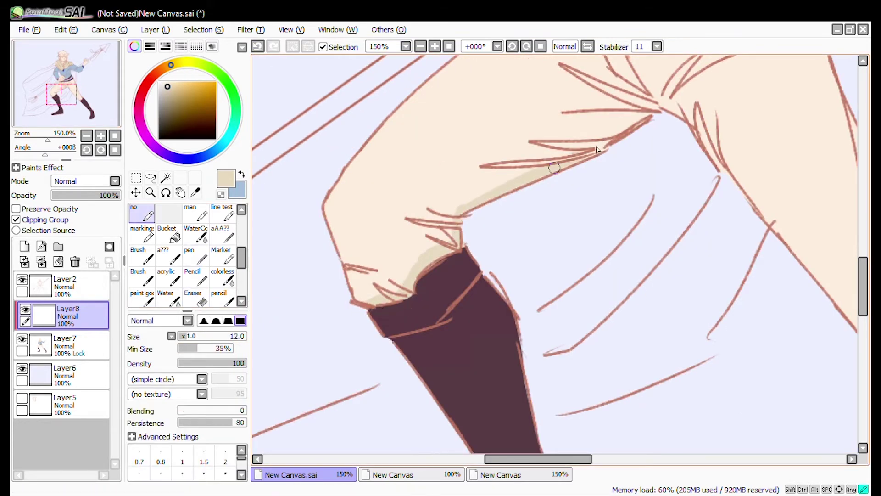
Continue the beige trouser edge along the back leg, the crotch and the waistline under the belt.
scroll(486, 223, "down", 3)
scroll(486, 223, "right", 5)
scroll(546, 172, "up", 4)
scroll(546, 173, "left", 3)
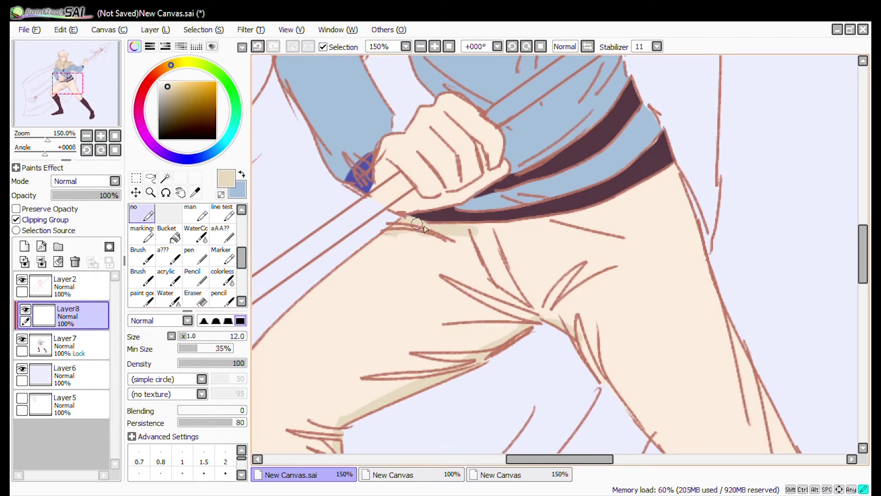
scroll(639, 192, "down", 4)
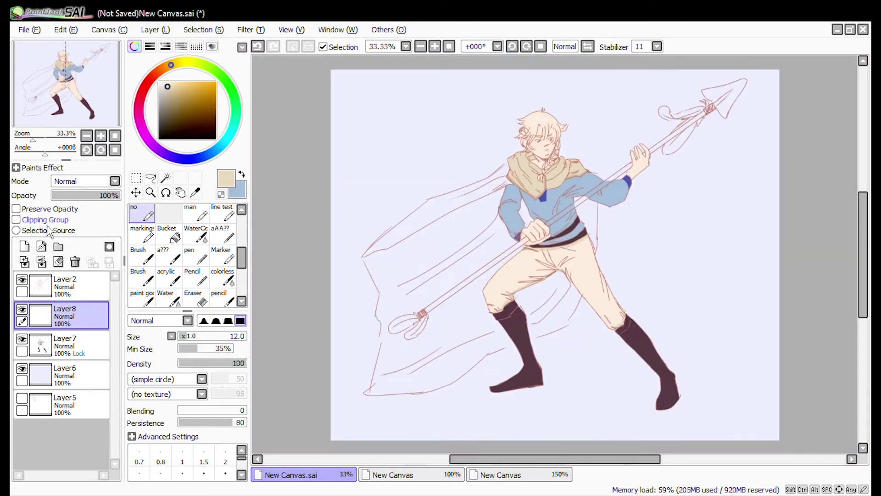
Loosely enclose both trouser legs with Layer8 unclipped, fill them beige and clip the layer to the figure again.
scroll(459, 229, "up", 3)
left_click_drag(454, 188, 533, 330)
left_click_drag(533, 78, 620, 299)
scroll(543, 83, "left", 4)
left_click(166, 234)
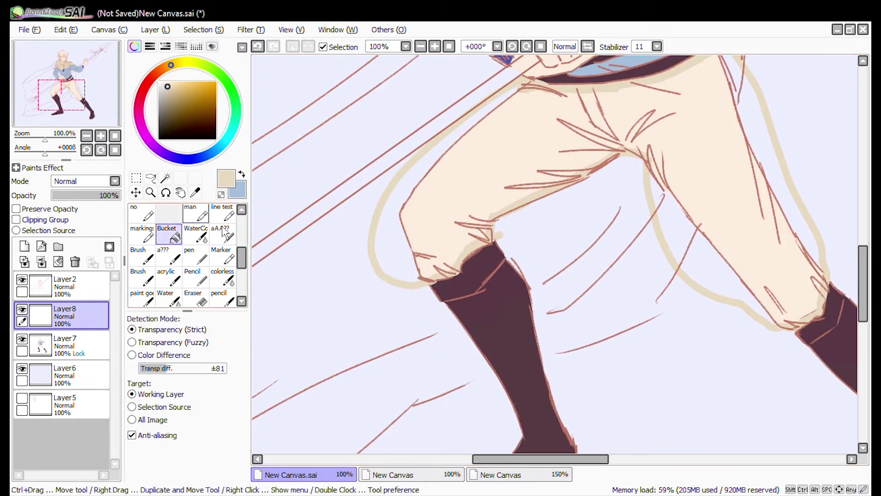
left_click(16, 220)
Duplicate the trouser layer and adjust the copy's hue and saturation.
left_click(421, 46)
left_click(420, 46)
left_click(421, 46)
key("ctrl+j")
key("ctrl+u")
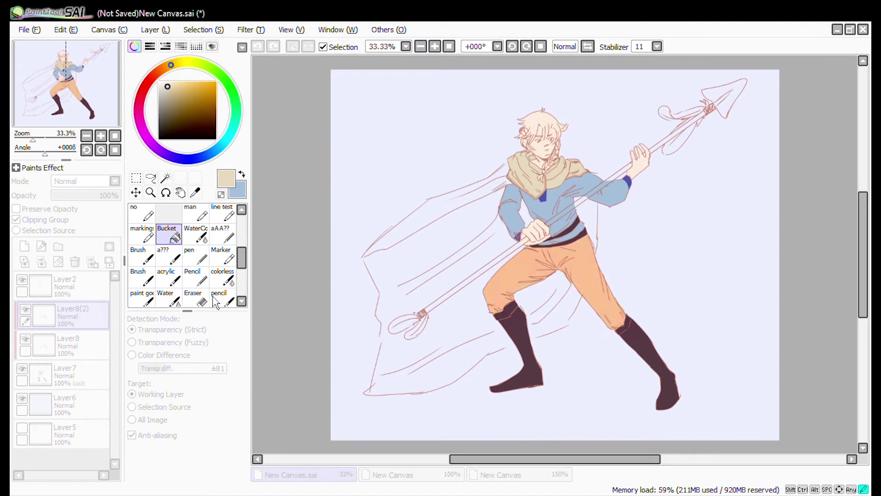
key("Return")
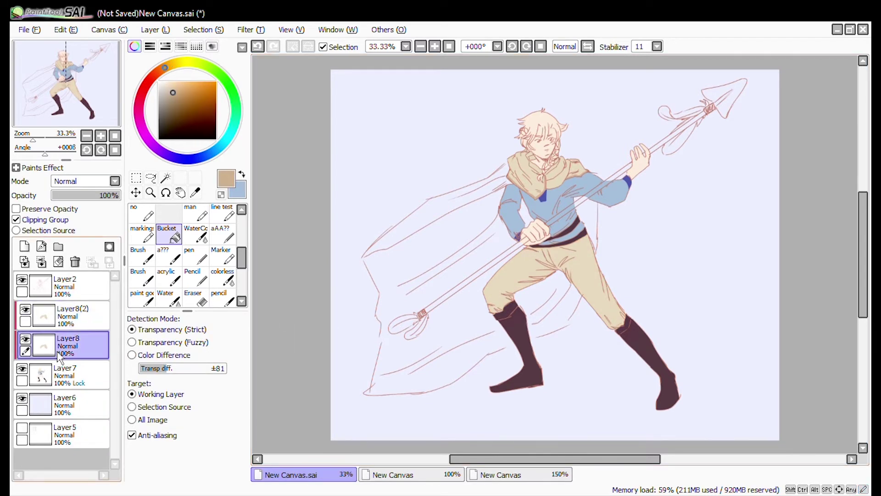
Merge the trouser layers down into Layer7.
left_click(59, 335)
left_click(40, 262)
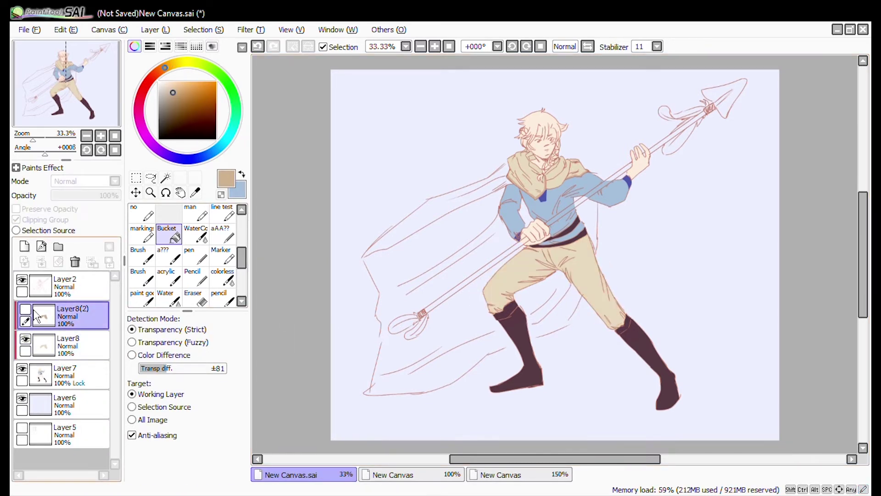
left_click(69, 316)
left_click(41, 262)
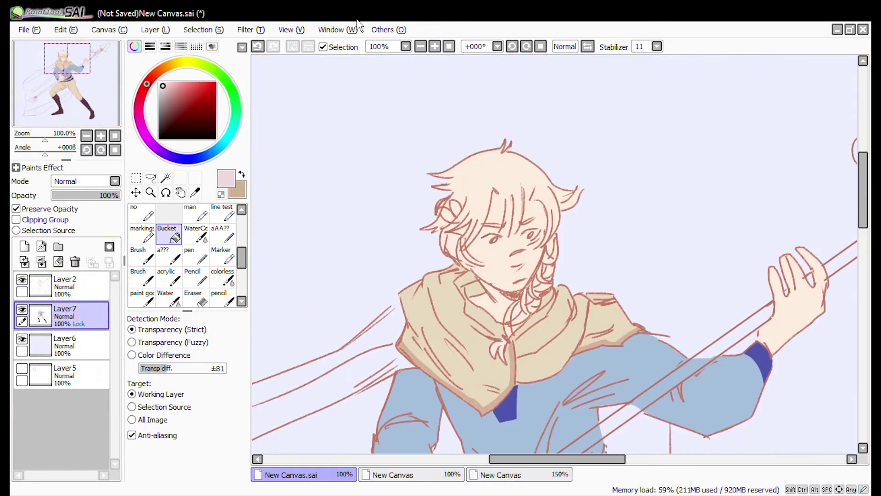
Paint the hair, fringe and braid pale pink on Layer7 with opacity preserved, and darken the eyebrows.
key("n")
scroll(374, 274, "up", 2)
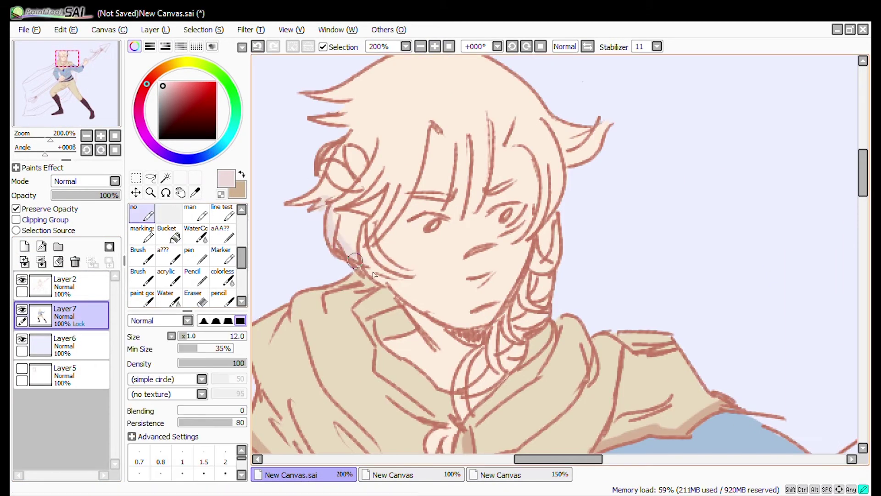
mouse_move(408, 189)
left_mouse_down()
mouse_move(451, 134)
mouse_move(506, 129)
mouse_move(544, 178)
left_mouse_up()
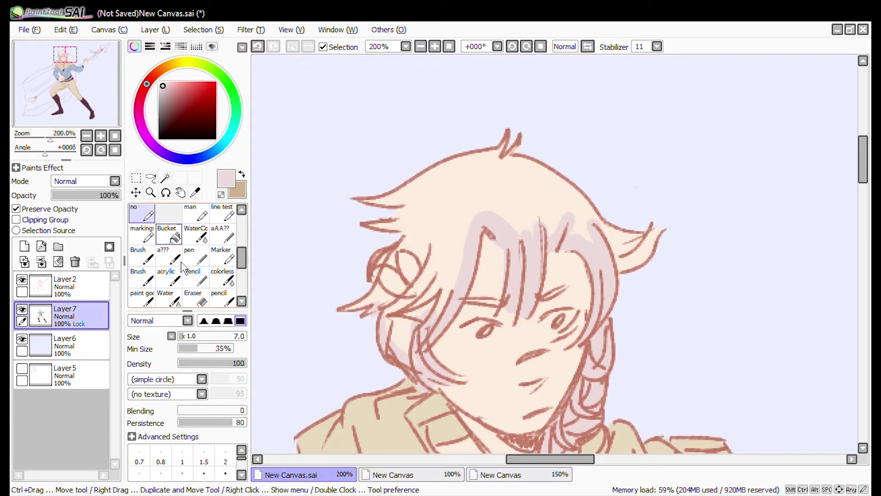
mouse_move(374, 266)
left_mouse_down()
mouse_move(441, 166)
mouse_move(642, 221)
left_mouse_up()
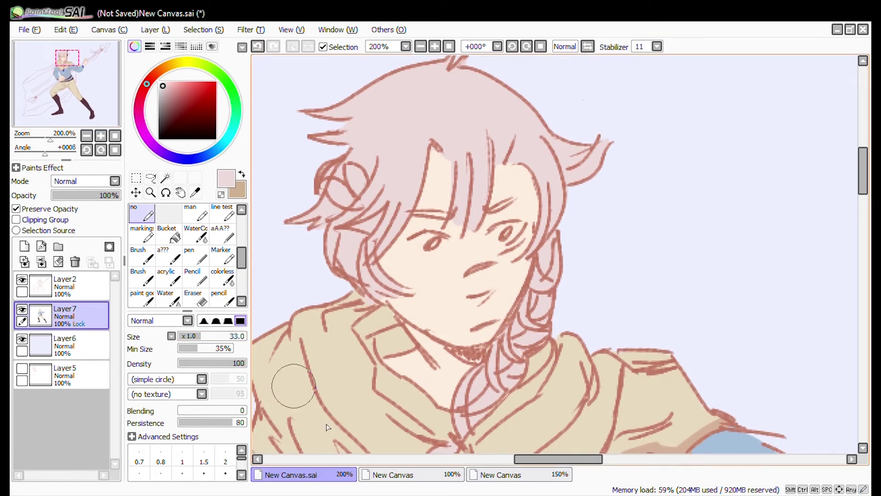
left_click(555, 255, "alt")
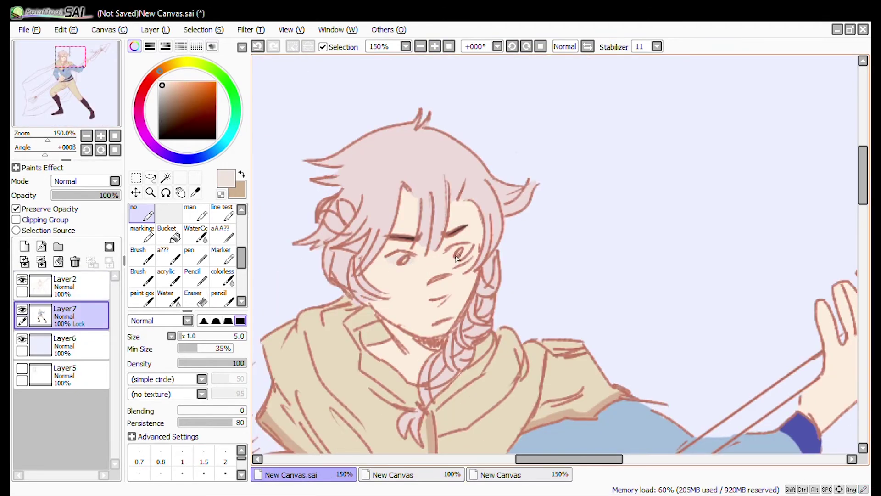
Paint the bindings at both ends of the spear shaft tan on Layer8.
left_click(341, 395, "alt")
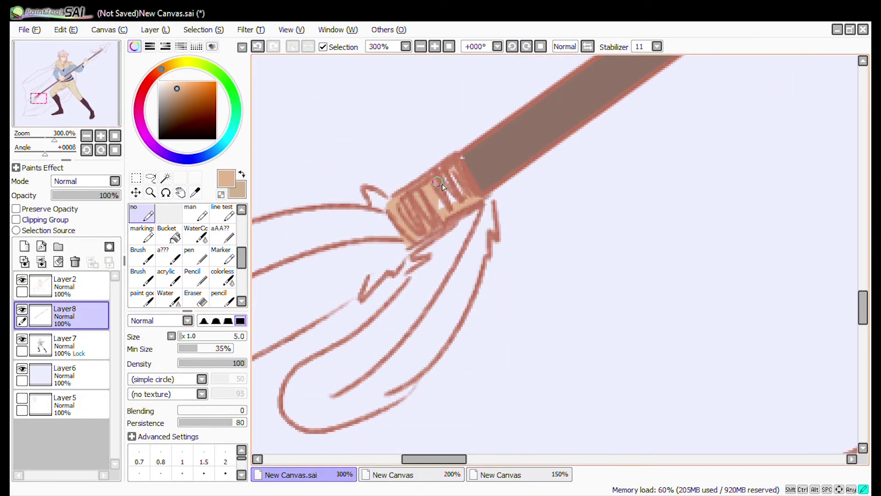
left_click_drag(433, 202, 454, 174)
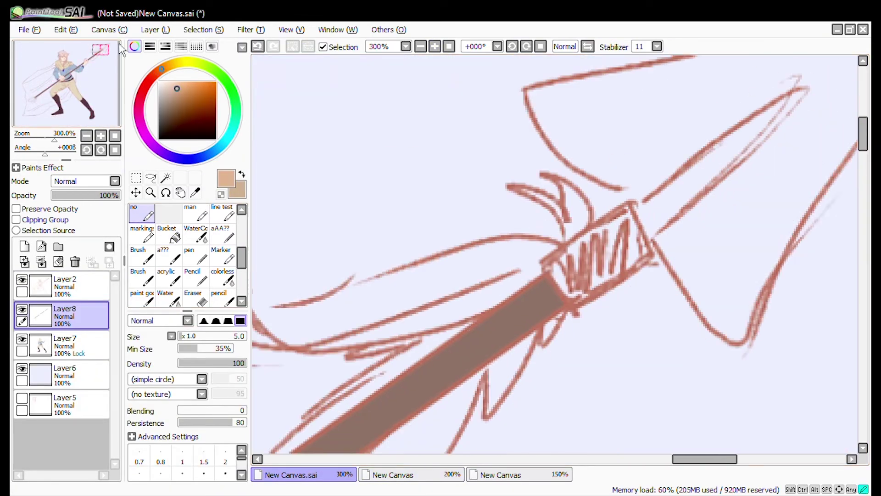
left_click_drag(495, 257, 550, 209)
left_click_drag(539, 271, 546, 223)
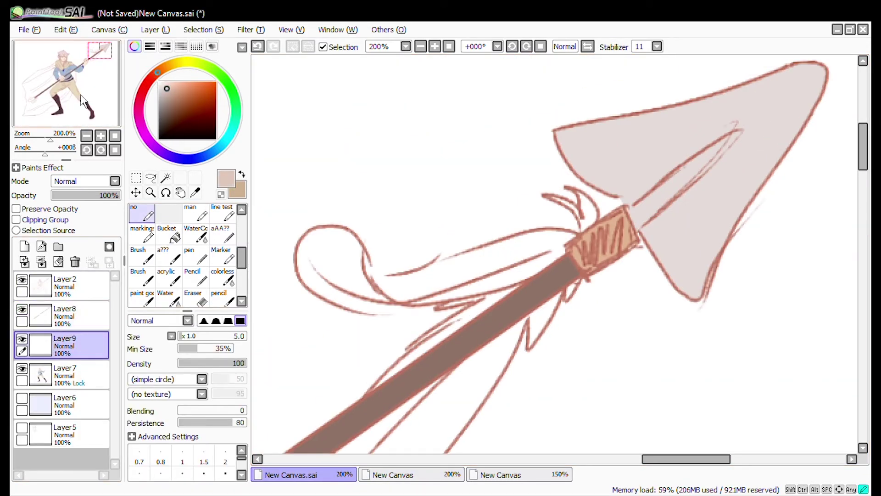
Lay in the two feathers below the spearhead in pale dusty pink on Layer9 and hide Layer8.
scroll(334, 132, "down", 3)
left_click_drag(381, 146, 334, 132)
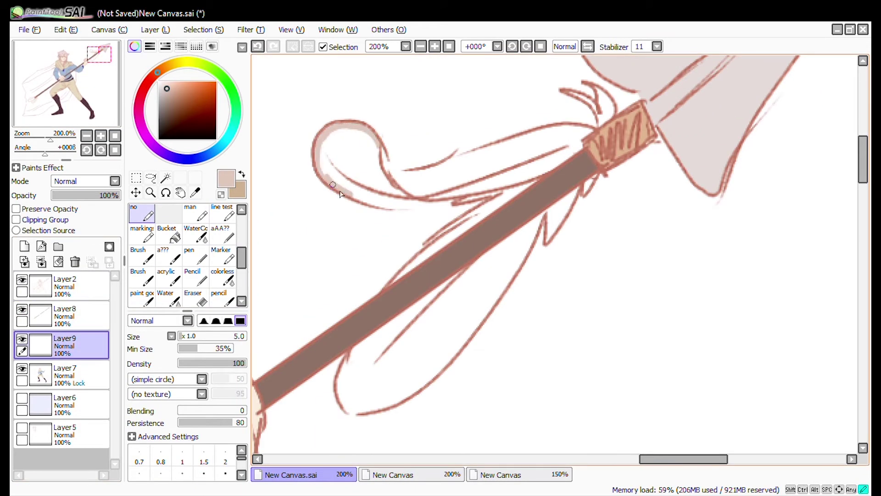
left_click(21, 309)
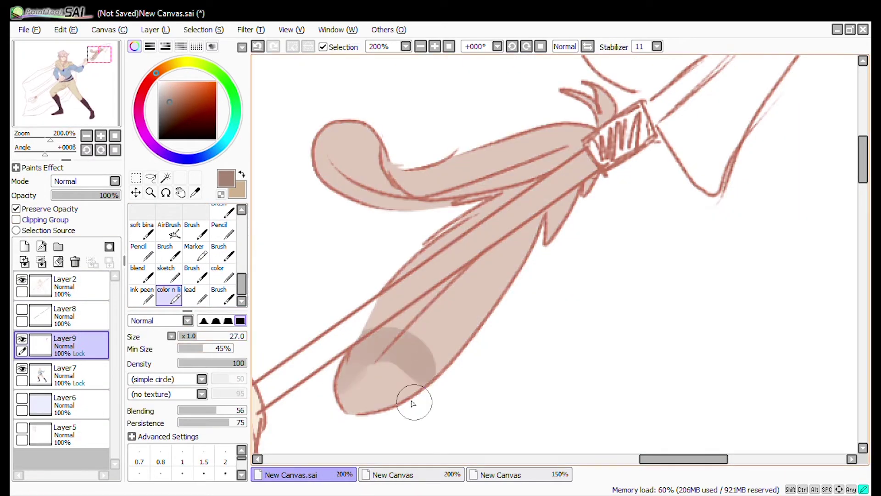
Darken the tips of the spearhead's feathers in brown, add brown bands with the ink peen brush and show Layer8.
mouse_move(412, 402)
left_mouse_down()
mouse_move(407, 395)
mouse_move(442, 326)
left_mouse_up()
mouse_move(322, 178)
left_mouse_down()
mouse_move(341, 190)
mouse_move(320, 141)
mouse_move(335, 173)
left_mouse_up()
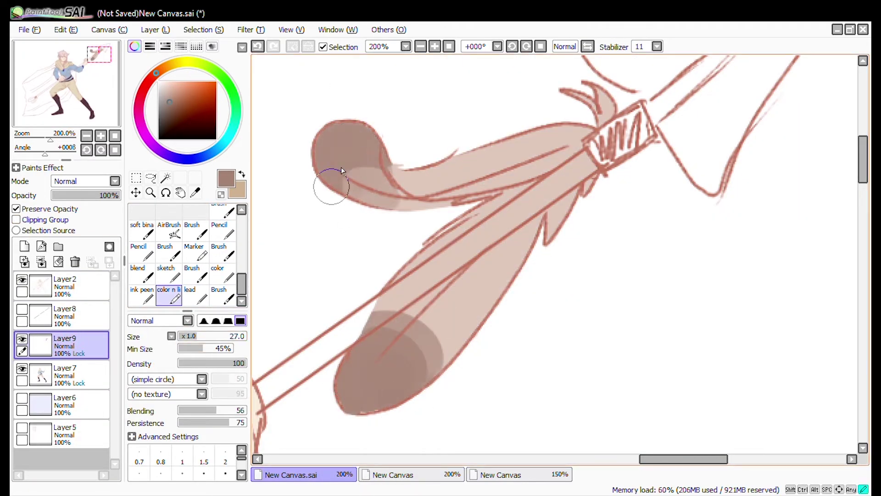
key("n")
left_click_drag(442, 300, 463, 317)
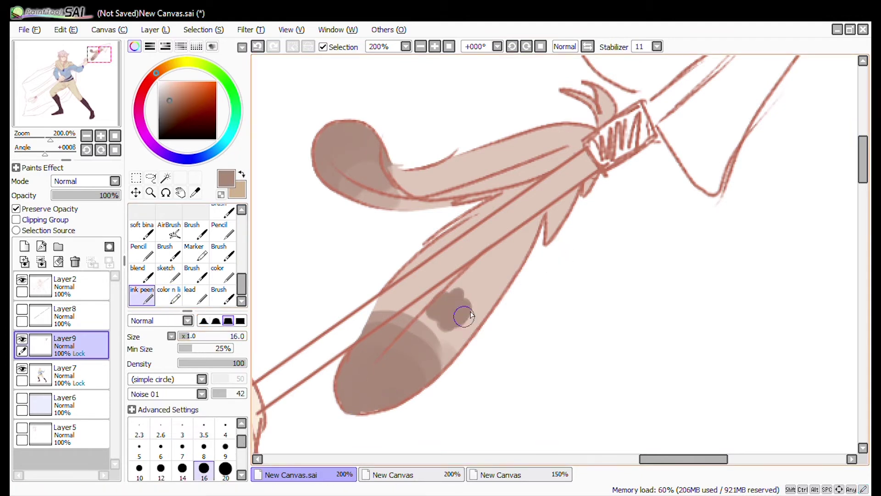
mouse_move(439, 240)
left_mouse_down()
mouse_move(483, 278)
mouse_move(487, 207)
mouse_move(522, 269)
mouse_move(435, 165)
mouse_move(422, 211)
mouse_move(564, 125)
left_mouse_up()
left_click(22, 308)
left_click(204, 446)
scroll(447, 69, "down", 5)
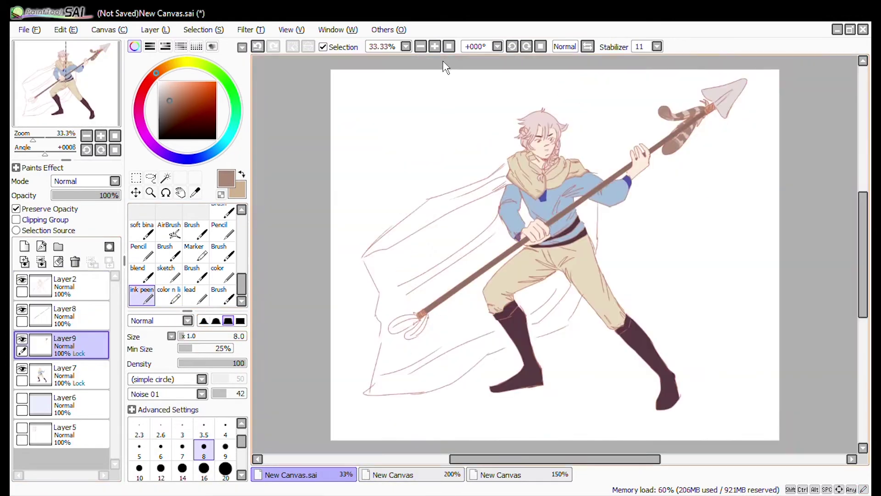
Shade the two feathers at the spear's butt end with brown tips and stripe them with the ink peen brush.
scroll(533, 205, "up", 4)
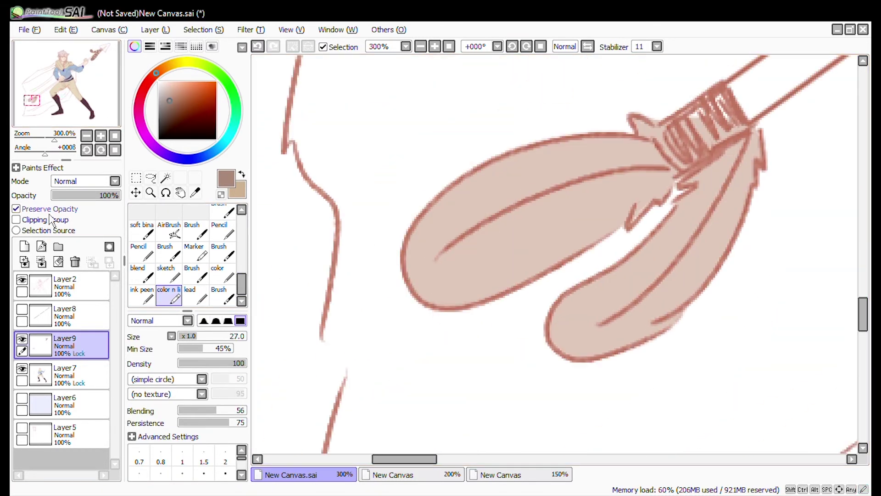
mouse_move(486, 215)
left_mouse_down()
mouse_move(419, 236)
mouse_move(594, 246)
mouse_move(655, 291)
left_mouse_up()
left_click(519, 216, "alt")
left_click_drag(518, 230, 490, 322)
left_click(571, 330, "alt")
left_click(141, 296)
mouse_move(487, 161)
left_mouse_down()
mouse_move(575, 138)
mouse_move(650, 262)
mouse_move(732, 202)
mouse_move(739, 220)
left_mouse_up()
key("ctrl+minus")
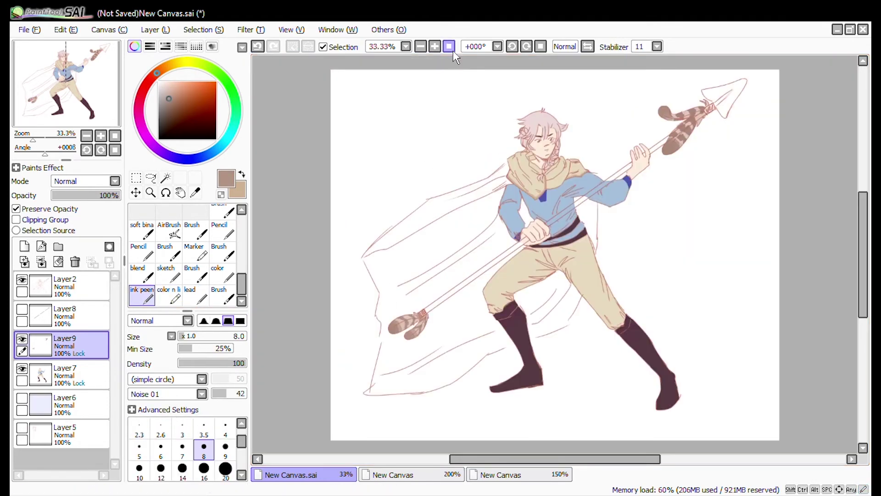
Merge Layer8 into Layer9, add a new Layer10 beneath Layer7 and hide Layers 9 and 7.
left_click(64, 316)
left_click(42, 262)
key("x")
left_click(24, 247)
left_click(22, 309)
left_click(22, 339)
scroll(321, 220, "up", 2)
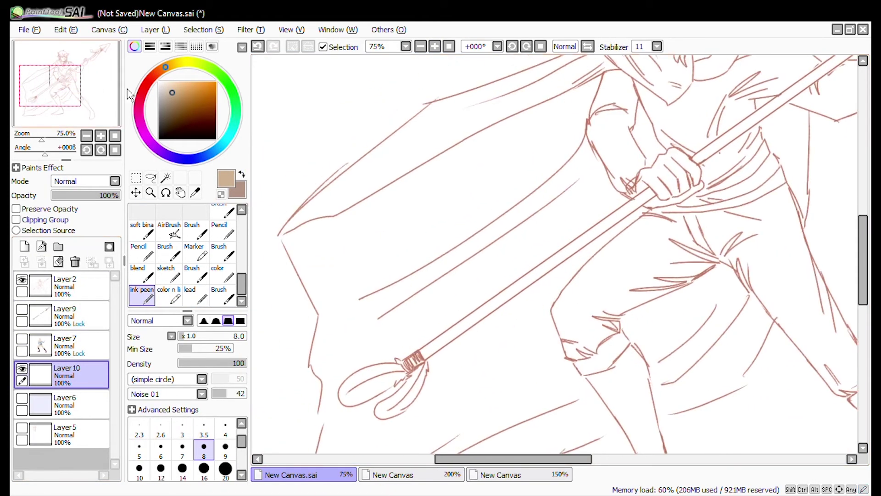
Show Layer6 and outline the cape's side edge and lower hem in tan with the ink peen brush on Layer10.
scroll(316, 128, "up", 2)
left_click_drag(351, 118, 432, 273)
left_click(22, 398)
left_click_drag(426, 291, 375, 185)
left_click_drag(371, 286, 410, 60)
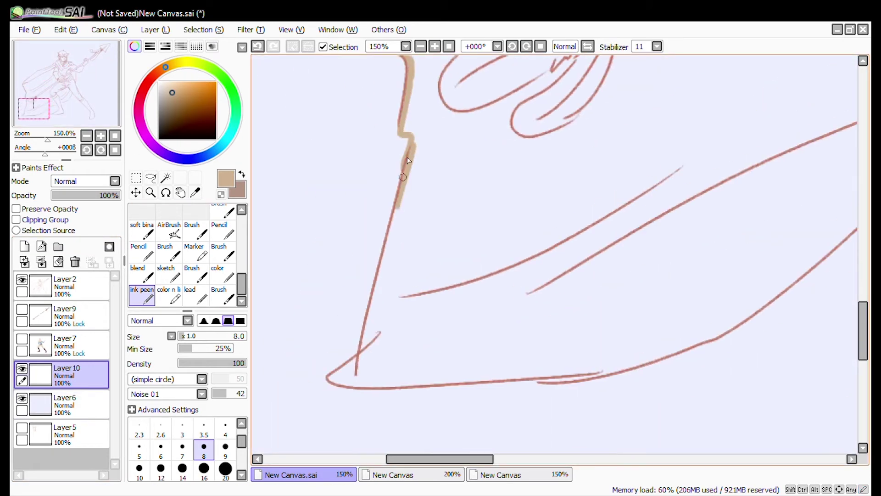
left_click_drag(542, 64, 373, 294)
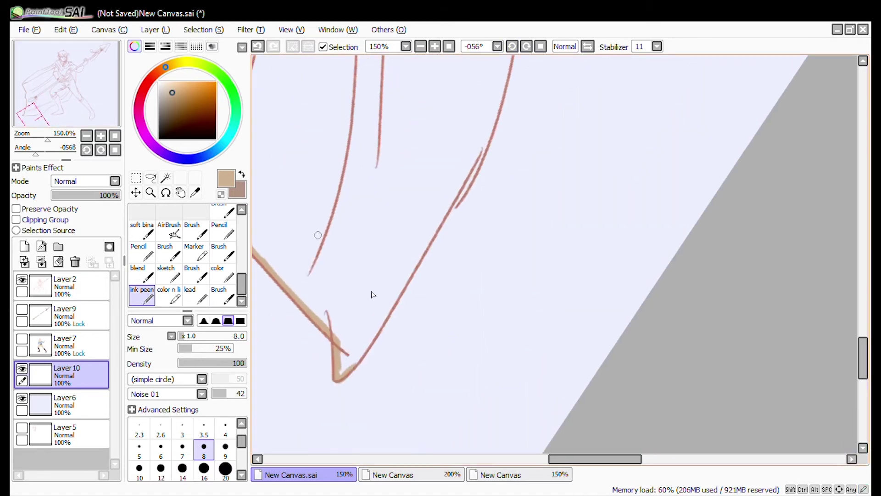
left_click_drag(487, 133, 517, 132)
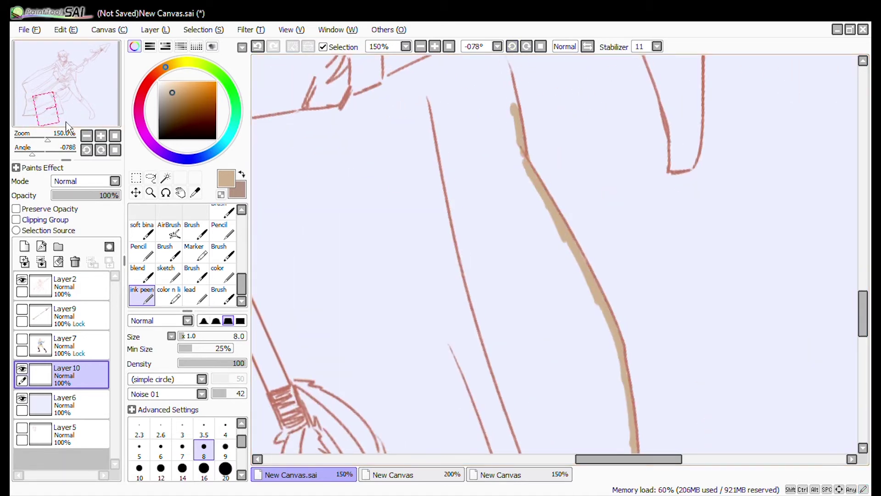
key("Delete")
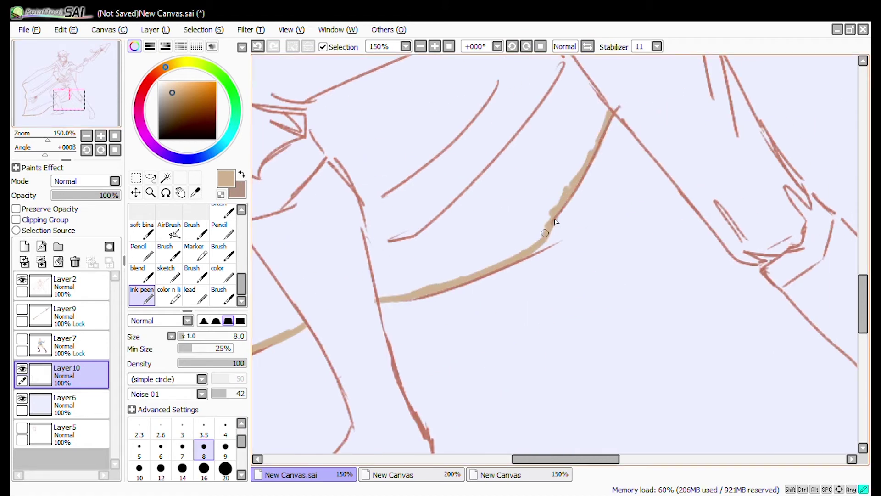
Continue the tan outline from the cape's outer corner along its upper inner edge to the shoulder.
scroll(555, 222, "up", 5)
left_click_drag(535, 335, 532, 404)
scroll(533, 404, "left", 10)
scroll(450, 275, "down", 3)
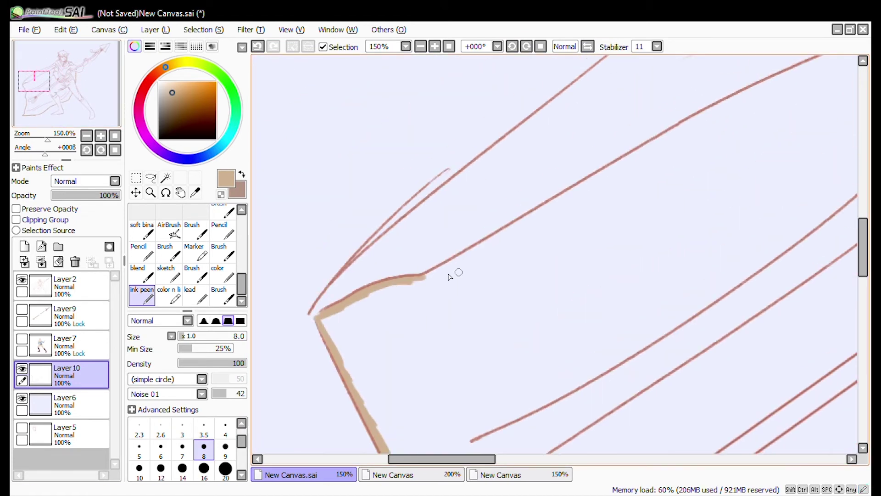
scroll(423, 280, "right", 3)
scroll(431, 281, "up", 2)
scroll(592, 187, "right", 4)
scroll(458, 257, "up", 2)
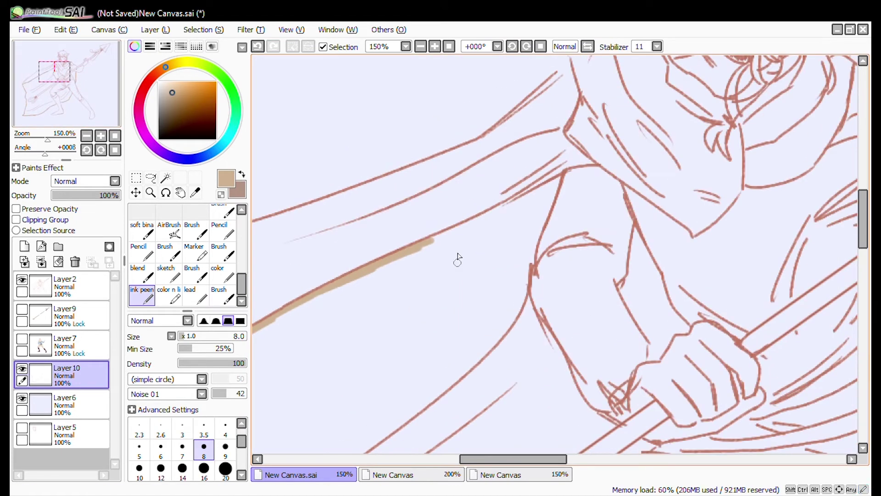
left_click_drag(477, 226, 509, 202)
scroll(183, 253, "up", 3)
Fill the outlined inside of the cape with tan and show Layers 9 and 7 again.
left_click(142, 234)
key("ctrl+minus")
key("ctrl+minus")
key("ctrl+minus")
key("ctrl+minus")
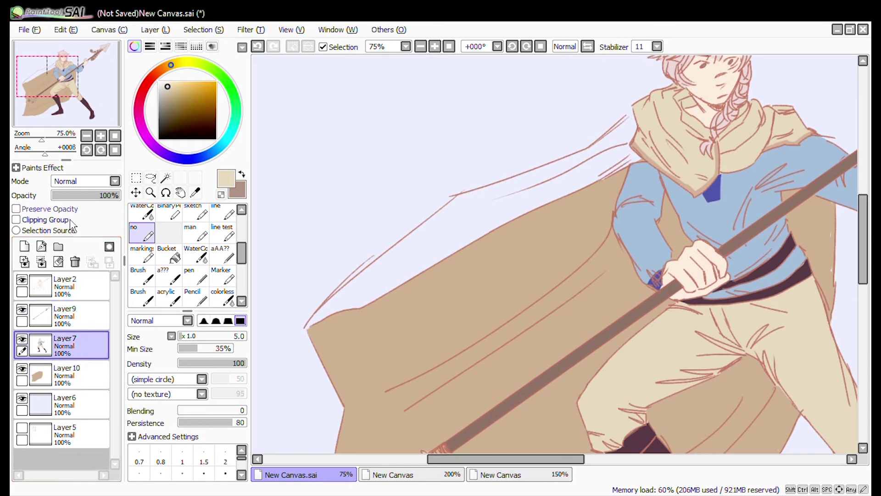
Add Layer11 beneath Layer10, paint the cape's outer fold in pale beige at brush size 32 and trim its edge with the eraser.
scroll(415, 62, "up", 2)
key("ctrl+shift+n")
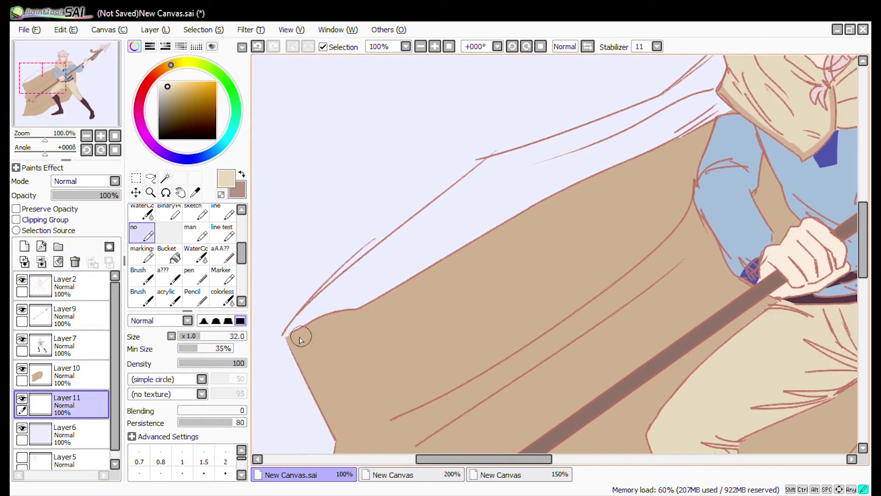
mouse_move(459, 212)
left_mouse_down()
mouse_move(594, 167)
mouse_move(353, 304)
left_mouse_up()
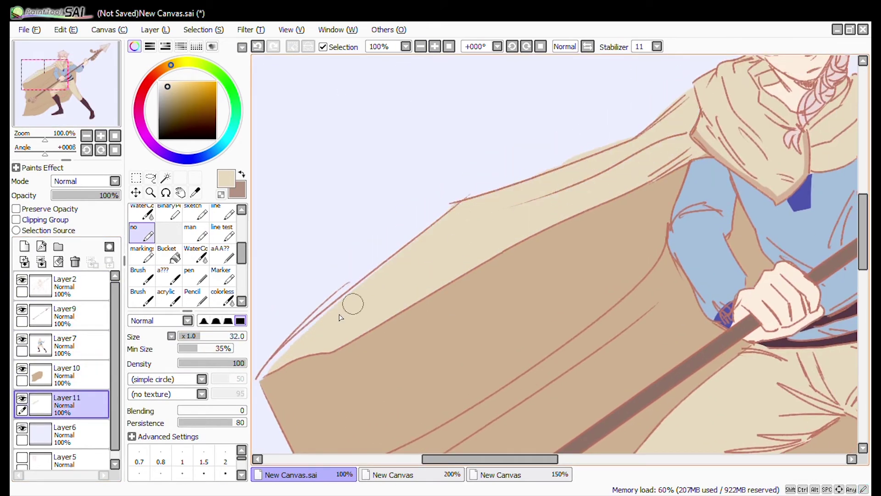
left_click_drag(292, 355, 263, 378)
key("e")
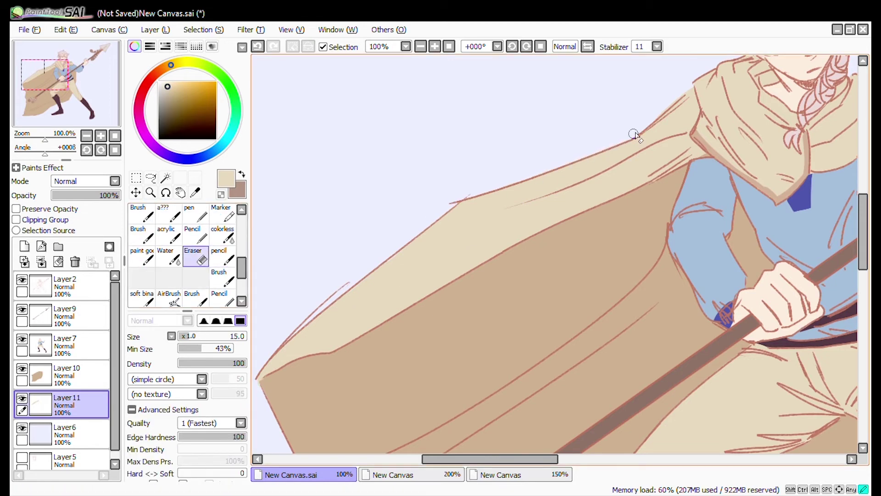
Merge the cape, figure and spear colour layers into Layer11 and remove Layer5.
key("ctrl+e")
key("ctrl+minus")
key("ctrl+minus")
key("ctrl+minus")
key("ctrl+plus")
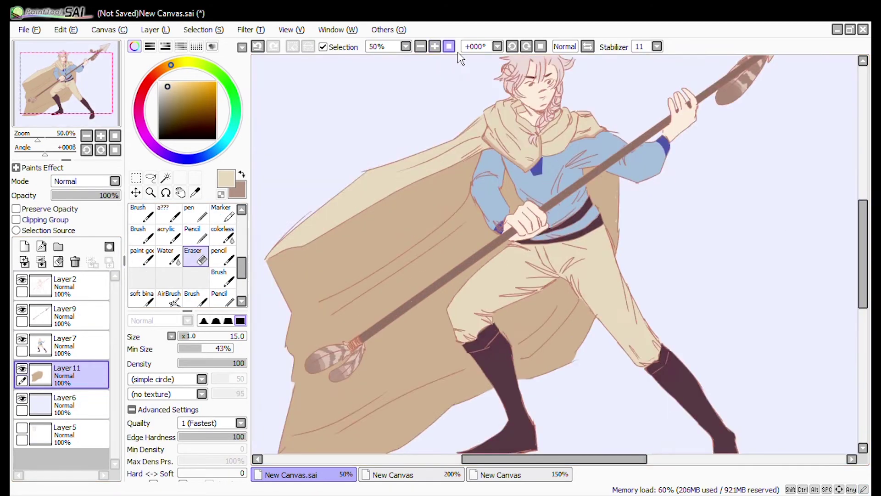
key("ctrl+minus")
left_click(65, 404)
left_click(41, 261)
left_click(64, 316)
left_click(41, 262)
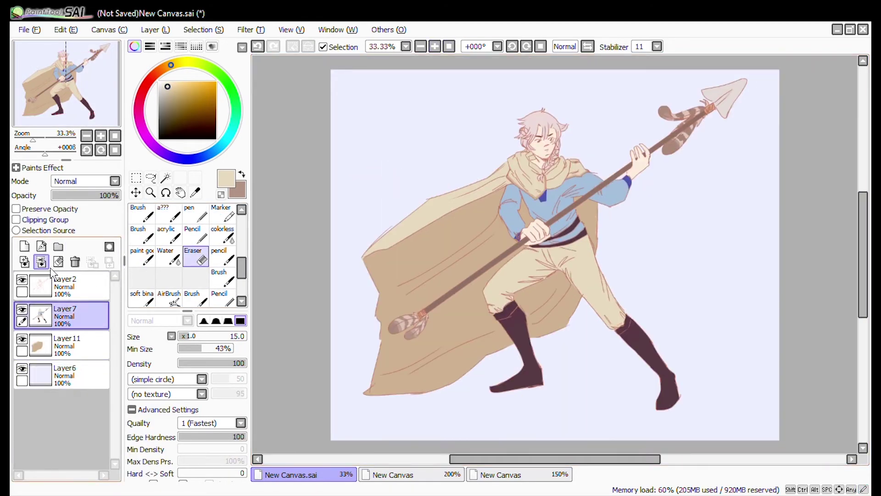
left_click(41, 261)
Add Layer12 above Layer2 as a clipping group and recolour the cape's fold lines brown.
left_click(24, 246)
left_click(16, 219)
key("x")
scroll(453, 327, "up", 2)
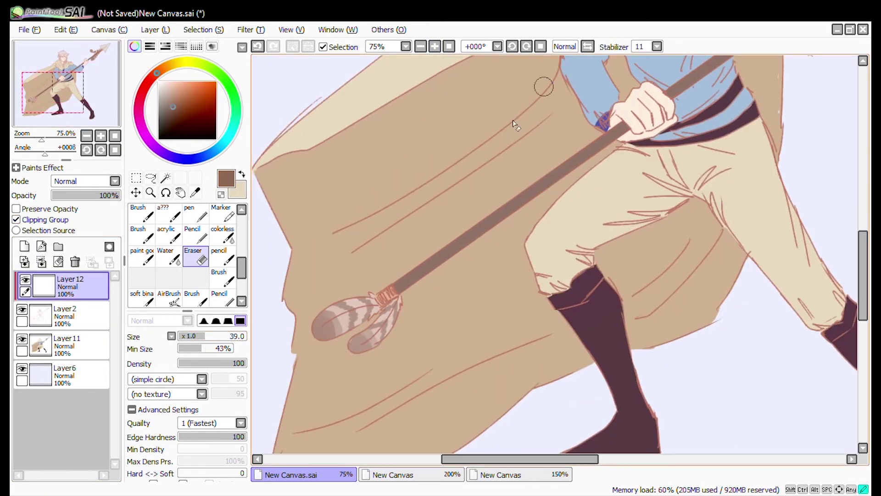
key("n")
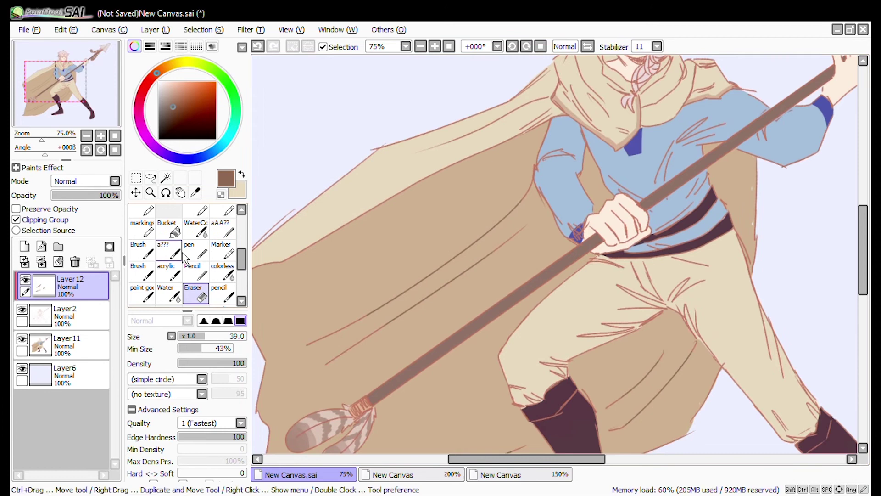
Recolour the outer line art black around the bent leg's boot, the cape, the hair and the shoulders.
left_click_drag(81, 106, 94, 113)
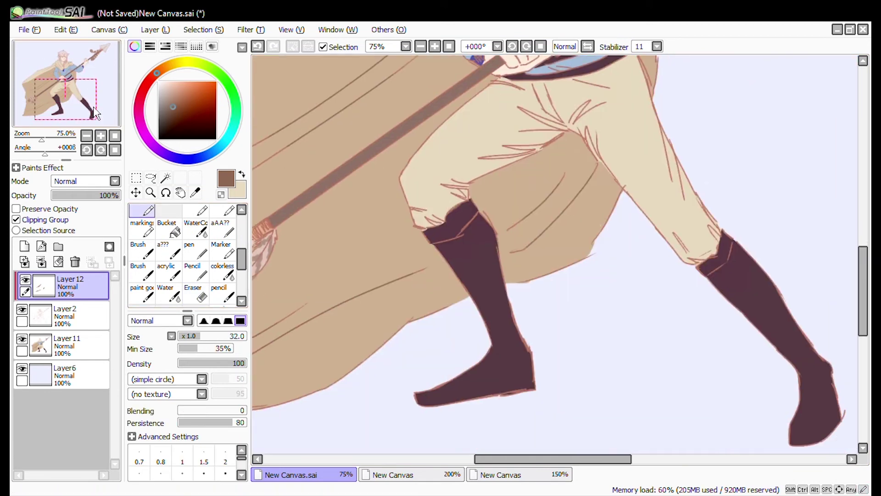
left_click(439, 243, "alt")
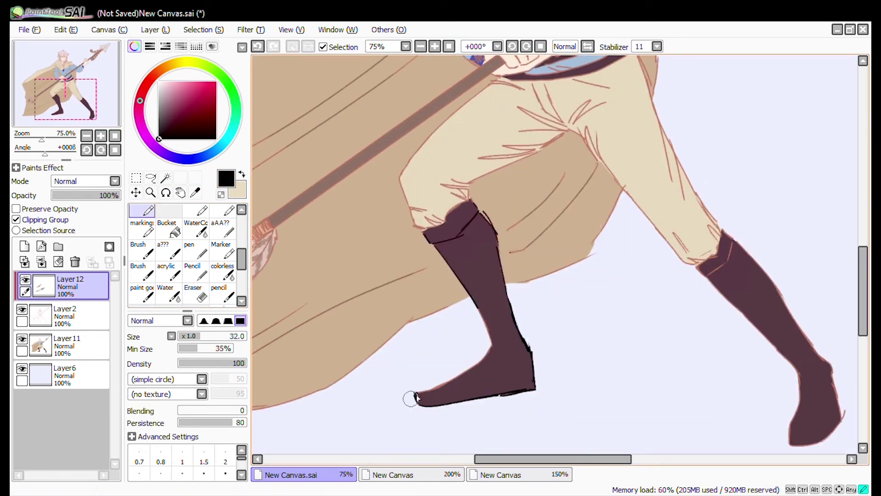
left_click_drag(416, 398, 487, 322)
left_click_drag(322, 321, 528, 345)
left_click_drag(362, 339, 390, 220)
mouse_move(367, 128)
left_mouse_down()
mouse_move(387, 274)
mouse_move(686, 59)
mouse_move(466, 228)
left_mouse_up()
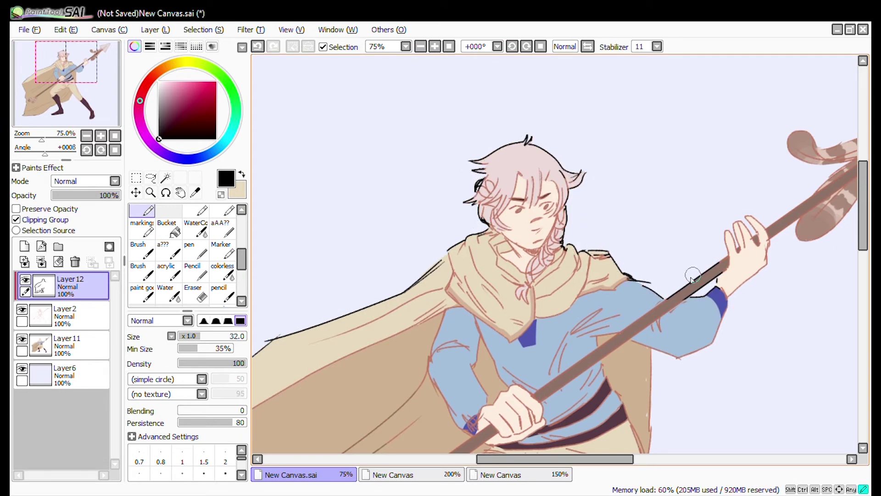
Blacken the outer lines of the spear, raised arm, straight leg and cape hem, and touch up the cape in tan on Layer11.
left_click_drag(748, 222, 551, 225)
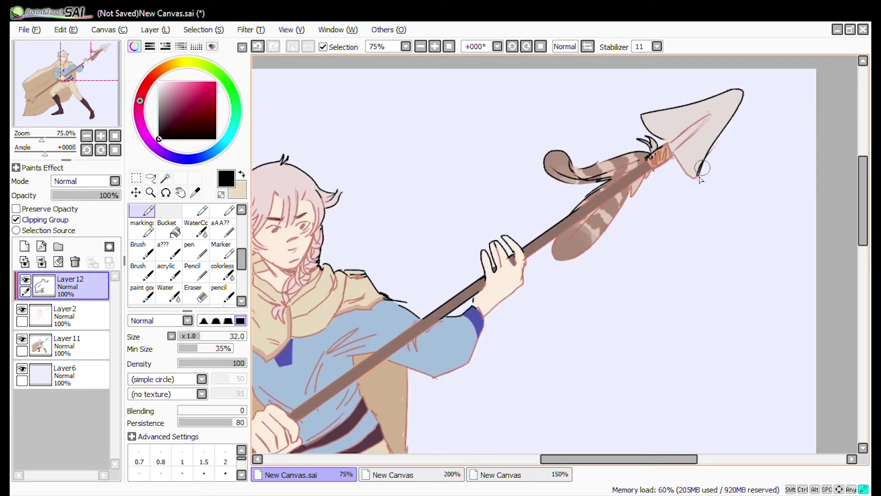
left_click_drag(438, 382, 504, 197)
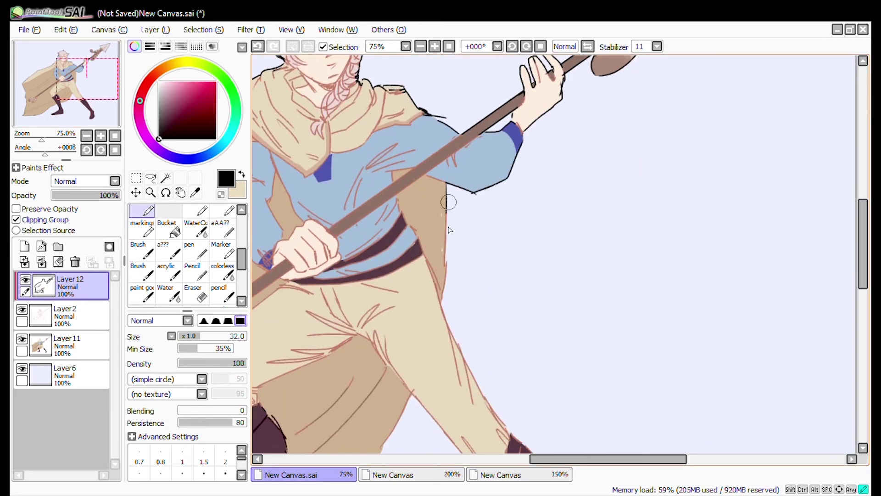
mouse_move(438, 216)
left_mouse_down()
mouse_move(518, 441)
mouse_move(495, 261)
left_mouse_up()
left_click_drag(410, 175, 487, 253)
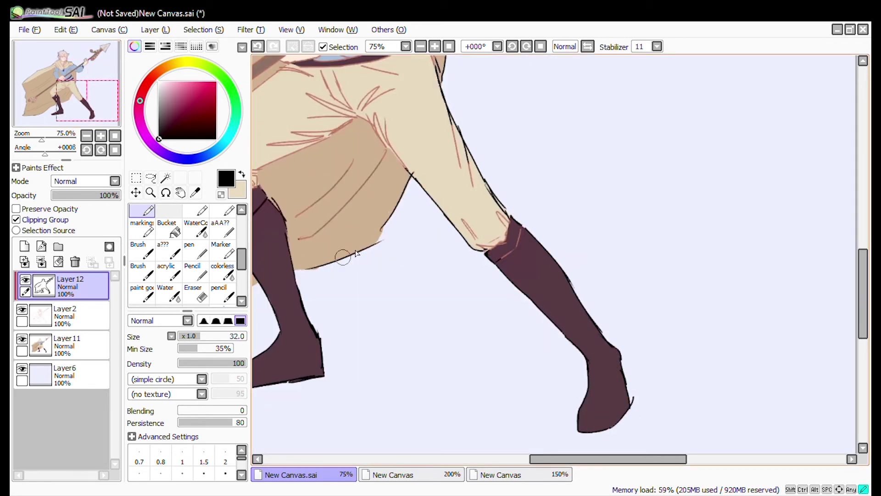
mouse_move(356, 253)
left_mouse_down()
mouse_move(482, 269)
mouse_move(565, 269)
left_mouse_up()
left_click(483, 269, "alt")
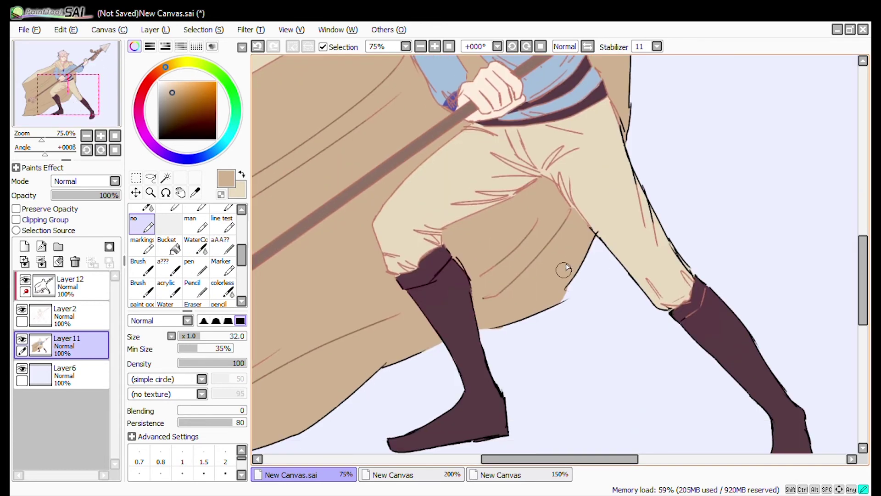
scroll(566, 269, "down", 3)
scroll(429, 147, "up", 5)
Retouch the raised hand's finger and edge lines in reddish brown on Layer12 at brush size 10.
left_click(472, 177, "alt")
key("bracketleft")
key("bracketleft")
key("bracketleft")
key("bracketleft")
key("bracketleft")
key("bracketleft")
key("bracketleft")
left_click_drag(505, 441, 480, 161)
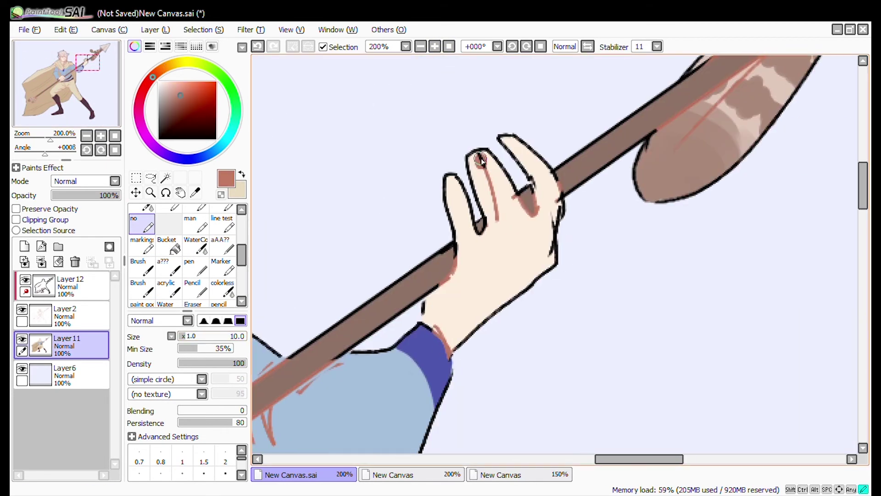
key("ctrl+z")
left_click(68, 286)
left_click_drag(566, 181, 559, 265)
left_click(559, 264, "alt")
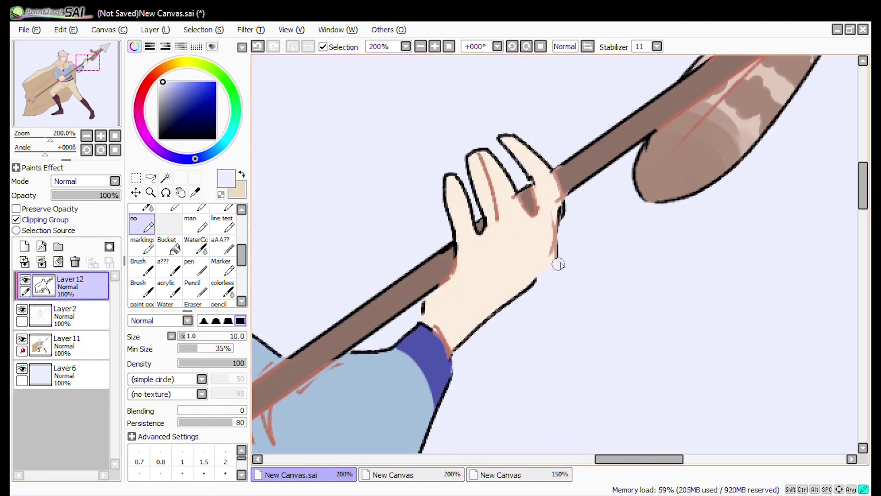
left_click_drag(565, 221, 558, 269)
left_click(559, 268, "alt")
Recolour the shirt's fold and sleeve lines grey-blue at brush size 18 and the cuffs' lines dark blue.
left_click(620, 197, "alt")
mouse_move(450, 352)
left_mouse_down()
mouse_move(619, 196)
mouse_move(627, 202)
left_mouse_up()
left_click(451, 316, "alt")
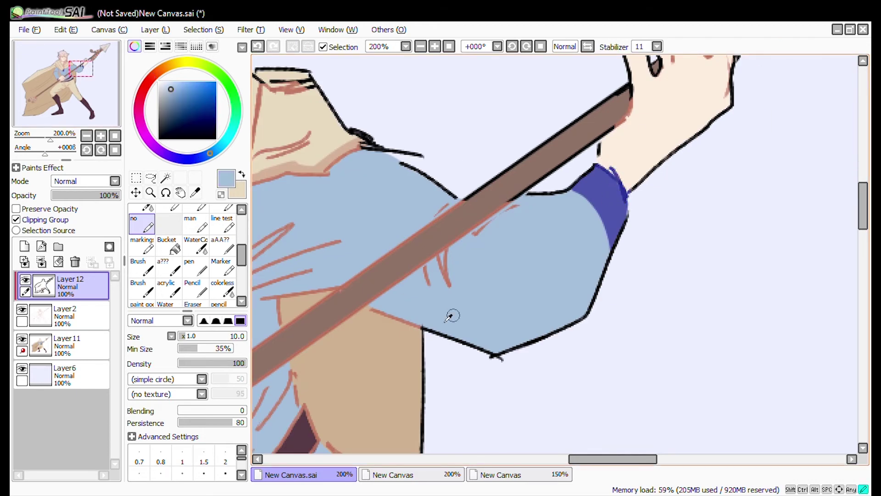
left_click_drag(478, 252, 739, 74)
left_click(200, 336)
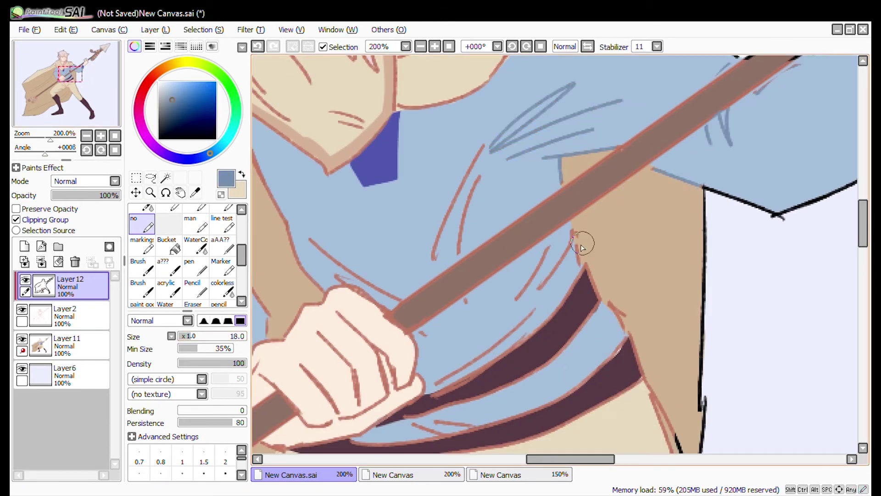
left_click_drag(339, 266, 496, 164)
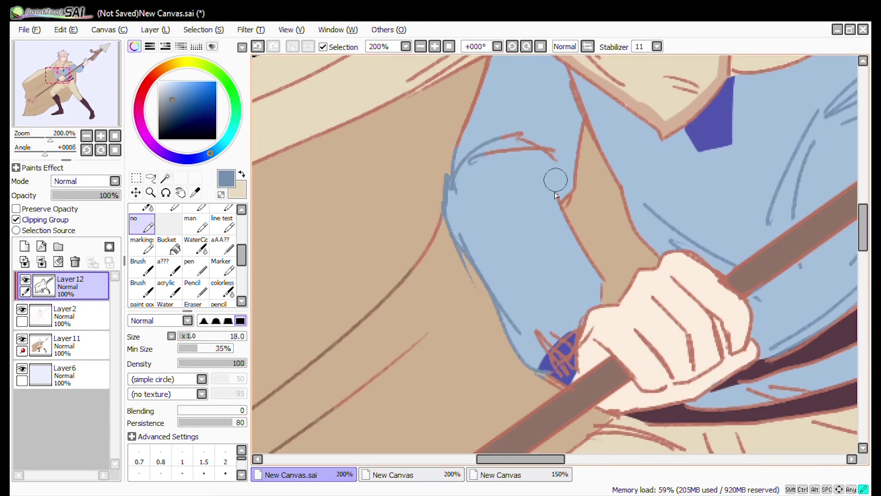
left_click_drag(654, 250, 348, 229)
left_click(349, 230, "alt")
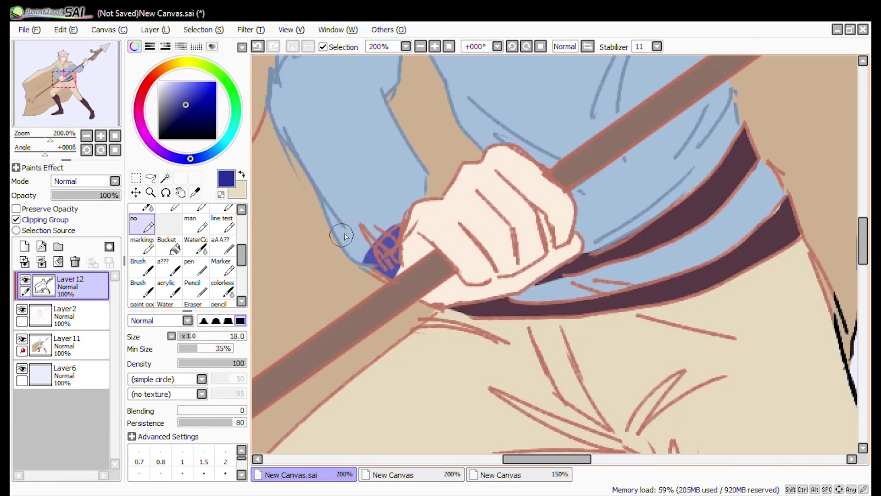
left_click_drag(317, 197, 404, 436)
Recolour the line art of the braid, fringe and side hair in dusty mauve.
left_click_drag(597, 138, 385, 454)
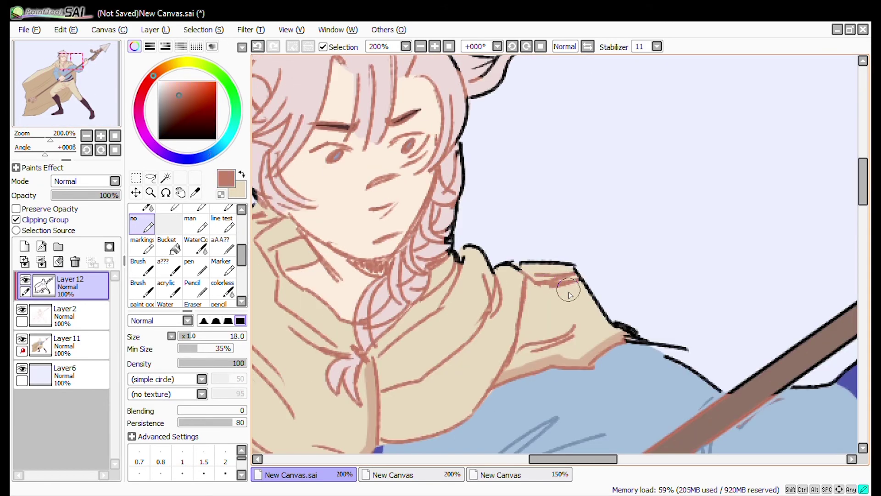
left_click(431, 254, "alt")
left_click_drag(436, 215, 399, 298)
left_click_drag(441, 179, 368, 335)
left_click_drag(459, 160, 413, 64)
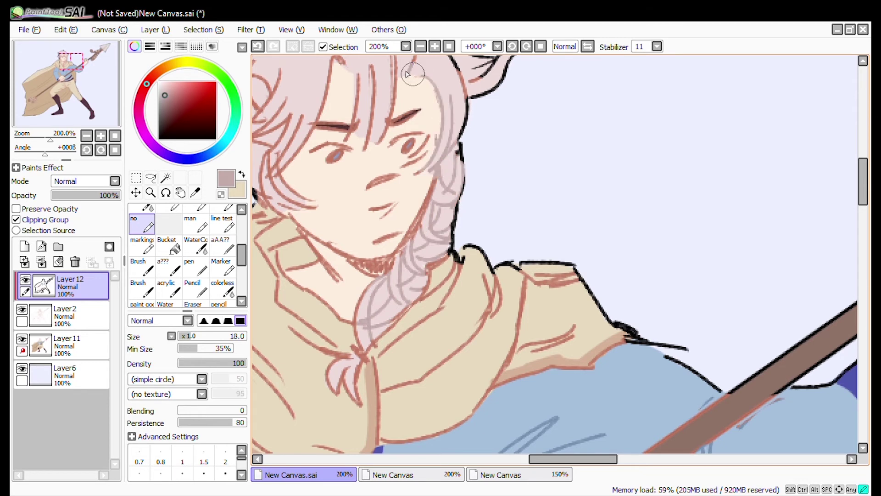
left_click_drag(367, 144, 507, 198)
left_click_drag(551, 104, 500, 205)
left_click_drag(504, 106, 381, 229)
left_click_drag(368, 198, 402, 134)
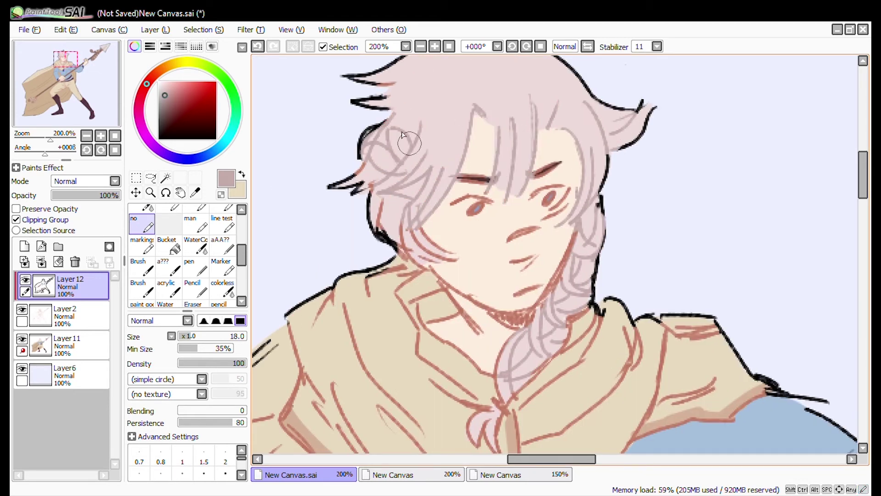
left_click_drag(404, 206, 317, 153)
Recolour the jaw and neck lines in a soft pinkish tan.
left_click(496, 226, "alt")
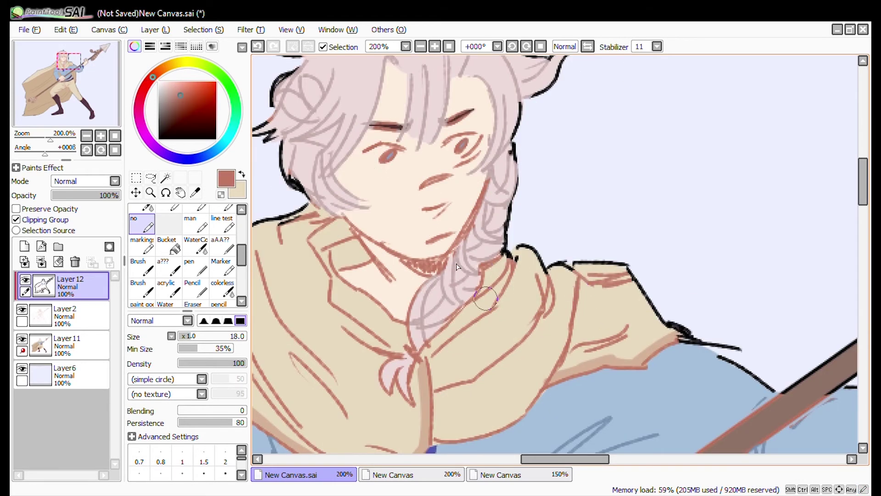
left_click_drag(457, 266, 459, 193)
left_click(174, 91)
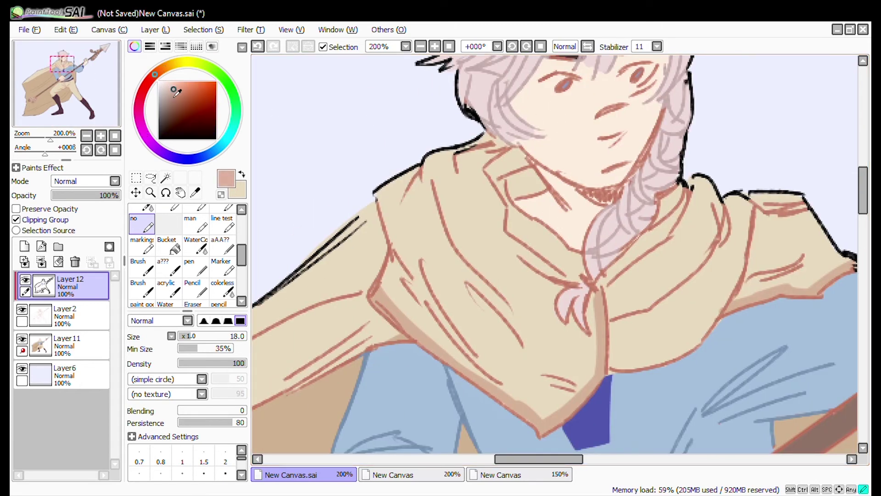
left_click_drag(550, 211, 571, 188)
mouse_move(528, 142)
left_mouse_down()
mouse_move(640, 154)
mouse_move(689, 92)
mouse_move(679, 138)
left_mouse_up()
Soften the line art of the gripping hand and the raised hand with a light pinkish tan.
left_click(661, 106, "alt")
left_click(172, 88)
scroll(267, 88, "up", 3)
scroll(418, 315, "down", 10)
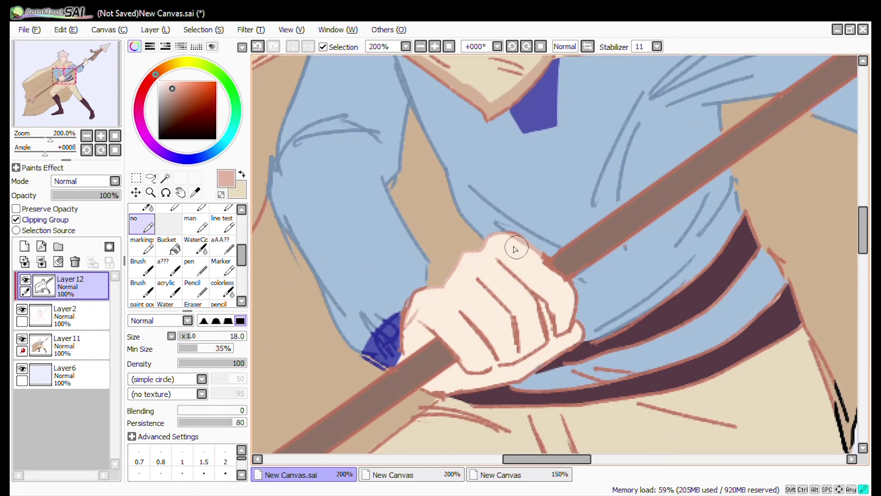
mouse_move(515, 248)
left_mouse_down()
mouse_move(531, 354)
mouse_move(477, 291)
mouse_move(413, 317)
left_mouse_up()
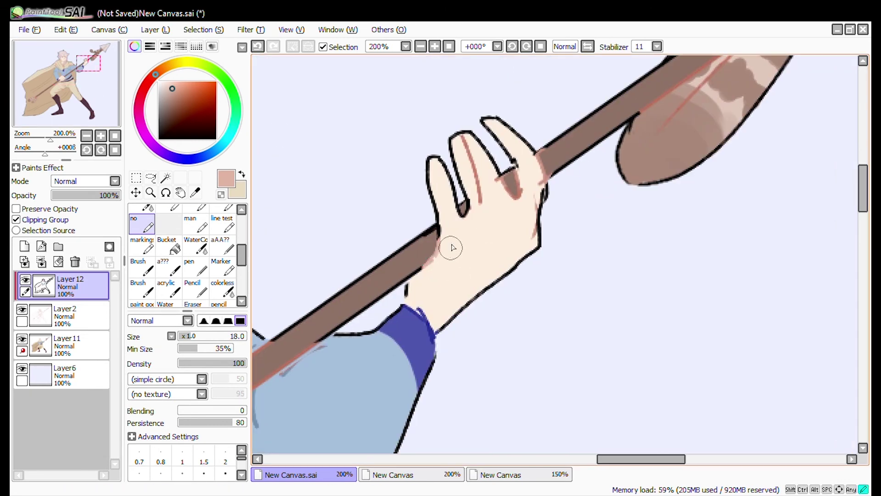
left_click(579, 164, "alt")
key("ctrl+z")
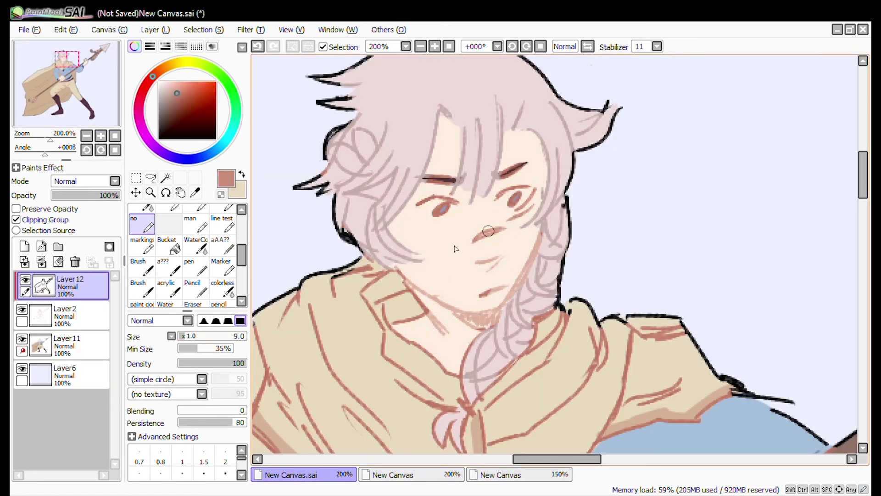
Recolour the line art of both eyebrows in dark plum at brush size 9.
left_click(170, 107)
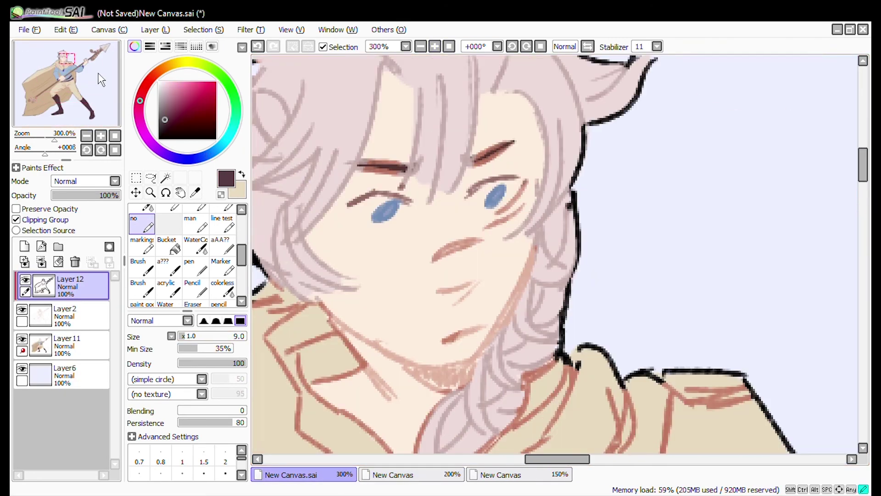
left_click_drag(406, 168, 366, 177)
left_click_drag(473, 161, 502, 137)
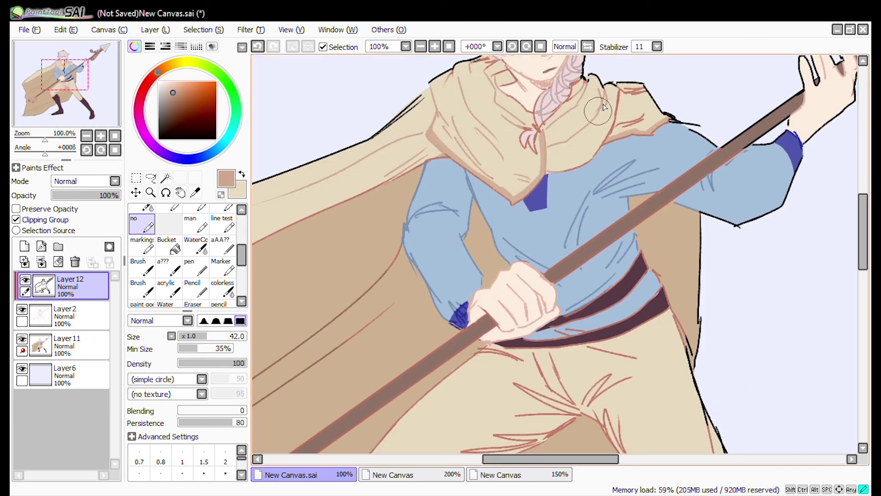
Recolour the fold lines of the hood and trousers in soft tan at brush size 42.
left_click_drag(480, 84, 345, 129)
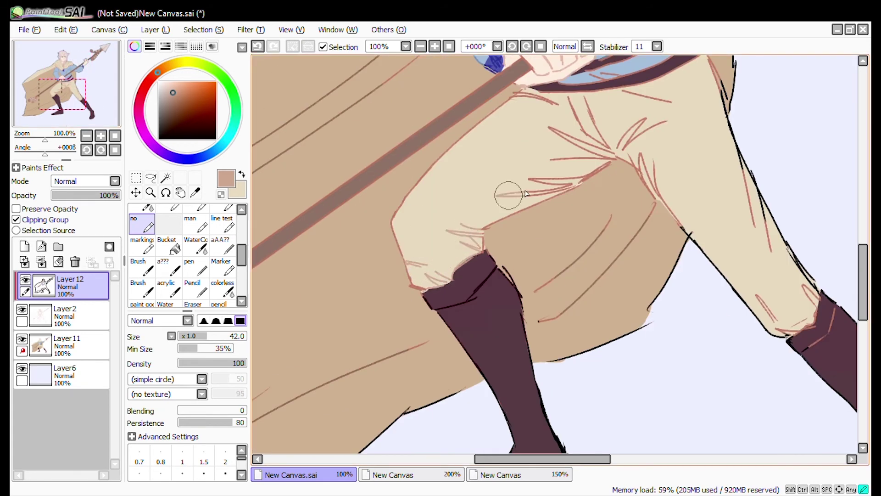
left_click_drag(526, 194, 577, 182)
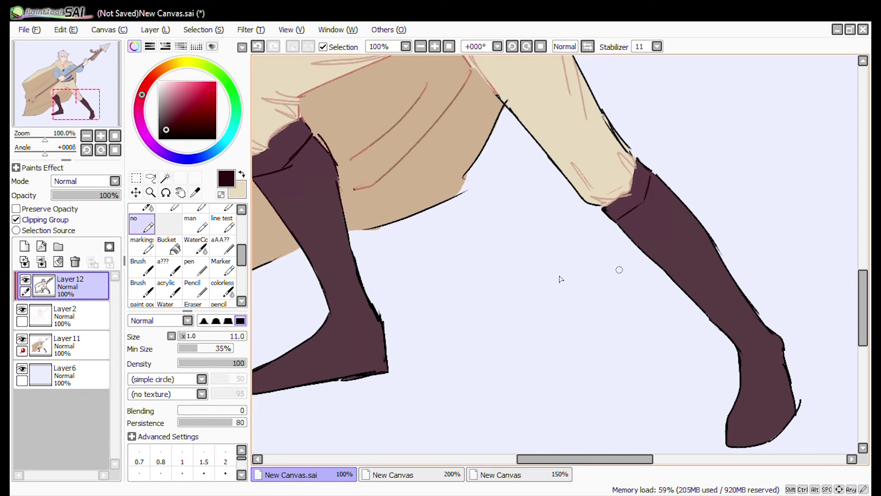
Recolour the sash outlines in very dark maroon at brush size 11 and touch up the sash's plum fill on Layer11.
left_click_drag(470, 212, 529, 157)
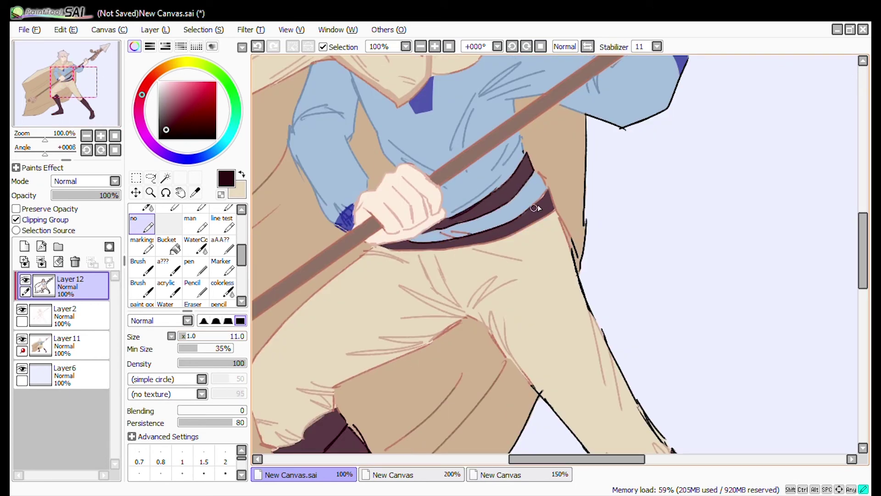
left_click(388, 214, "alt")
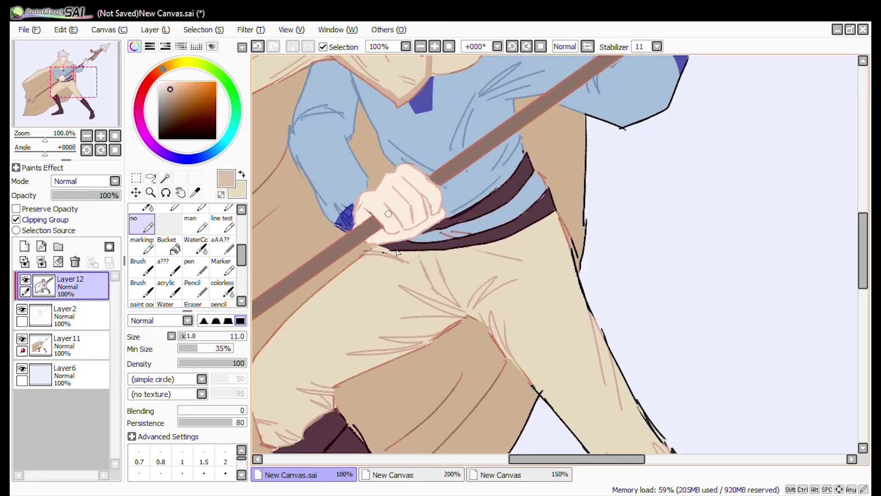
left_click(365, 126, "alt")
scroll(373, 226, "up", 2)
left_click(349, 232, "alt")
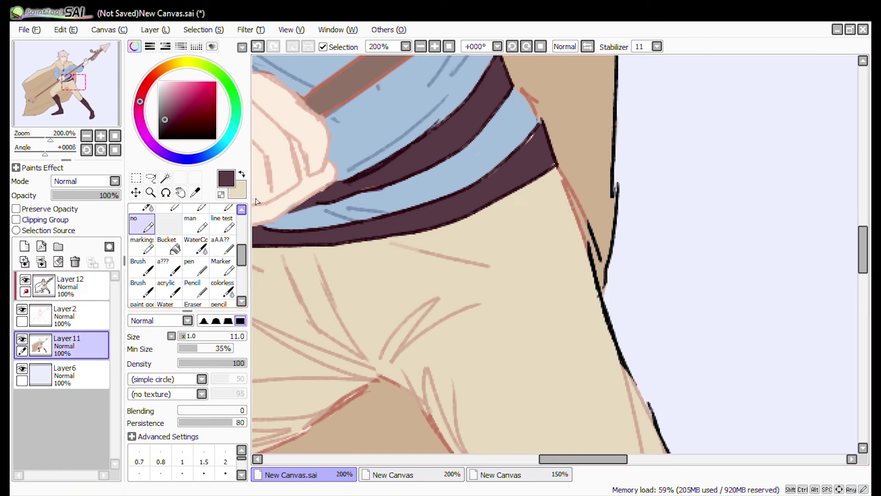
key("Up")
left_click_drag(422, 174, 528, 295)
key("Down")
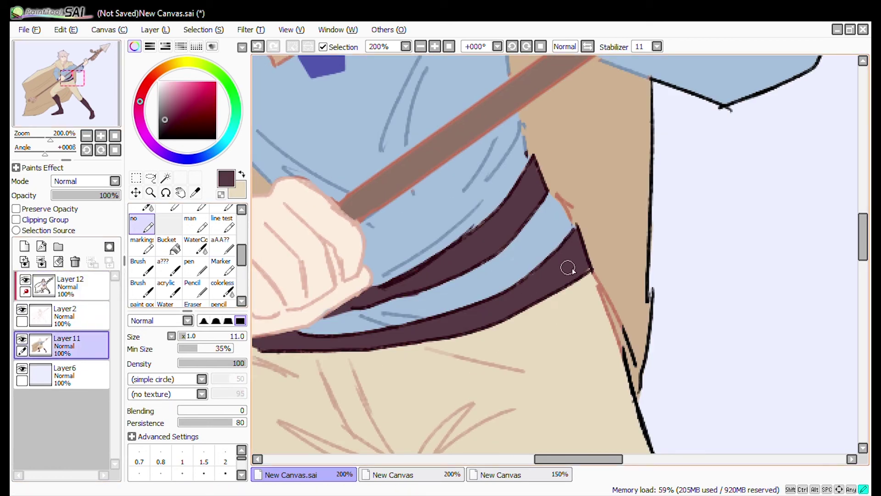
left_click_drag(571, 266, 501, 404)
Recolour the edge lines of the spear shaft on Layer12 in dark reddish brown at brush size 11.
left_click(459, 290, "alt")
left_click(514, 232, "alt")
key("Up")
left_click_drag(463, 271, 611, 192)
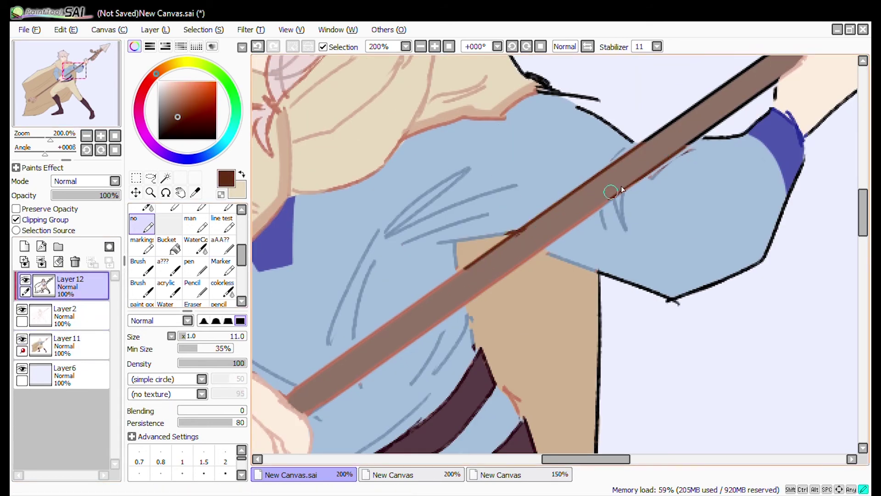
left_click_drag(456, 287, 594, 135)
left_click_drag(520, 185, 599, 122)
left_click_drag(459, 230, 551, 166)
mouse_move(353, 303)
left_mouse_down()
mouse_move(619, 113)
mouse_move(331, 350)
mouse_move(315, 255)
mouse_move(528, 183)
mouse_move(452, 342)
left_mouse_up()
left_click(379, 311, "alt")
left_click(95, 54)
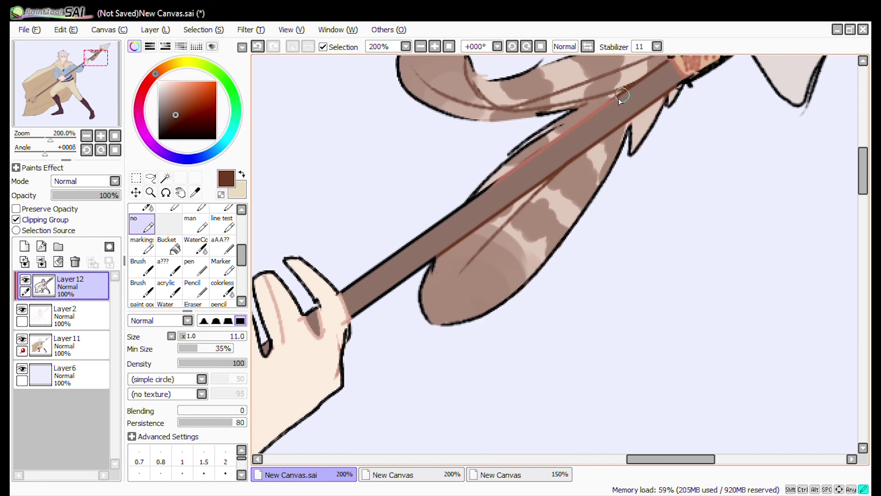
Recolour the line art at the tip of the braid below the neck in dusty mauve.
left_click(449, 46)
scroll(459, 54, "up", 4)
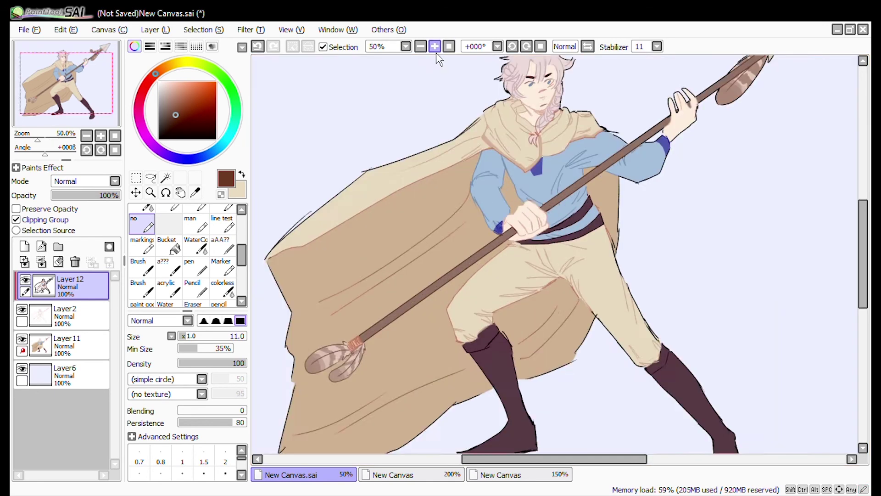
left_click_drag(643, 68, 671, 229)
left_click(671, 230, "alt")
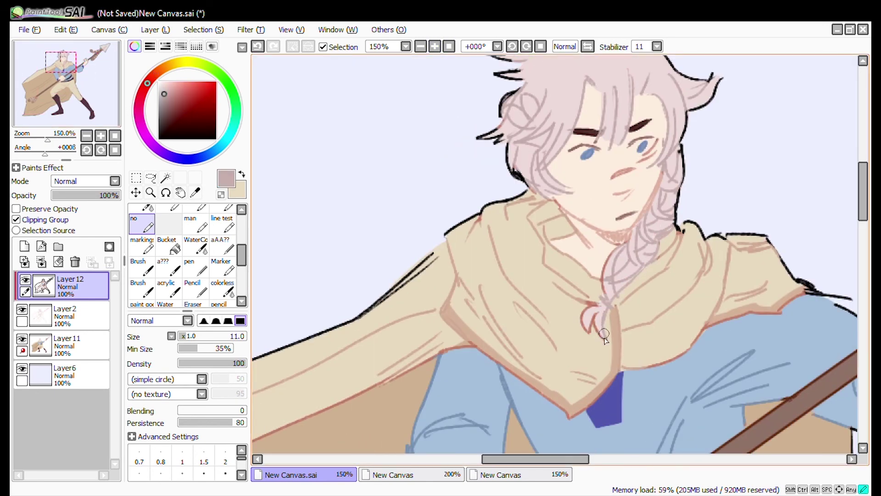
Merge the full-body drawing's line art into the flat colours on Layer11 and remove the lavender background layer.
left_click(449, 46)
left_click(390, 474)
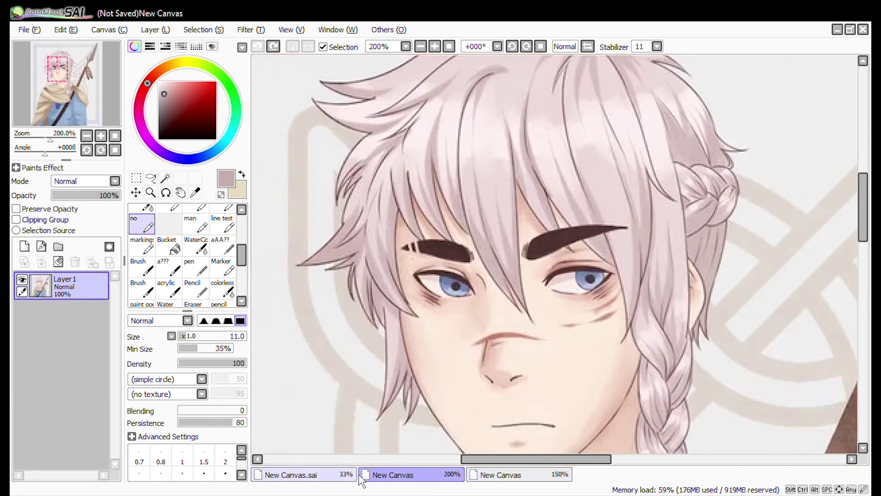
left_click(303, 474)
key("ctrl+z")
key("ctrl+z")
key("ctrl+z")
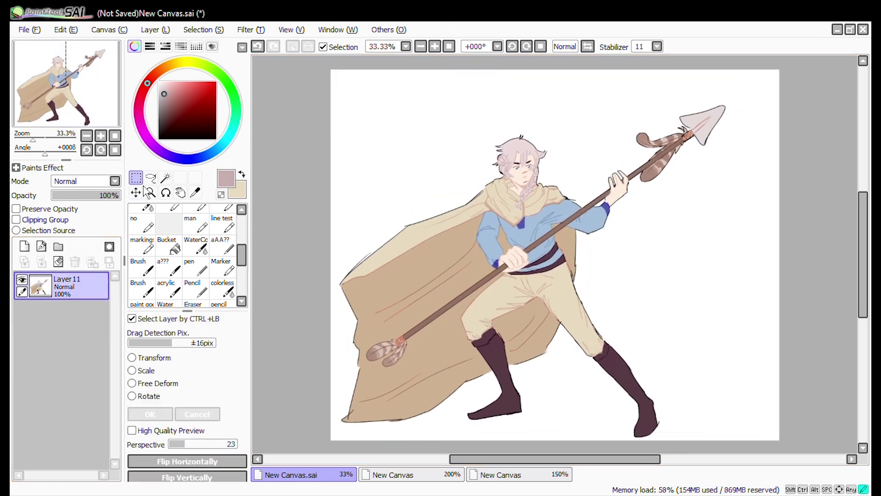